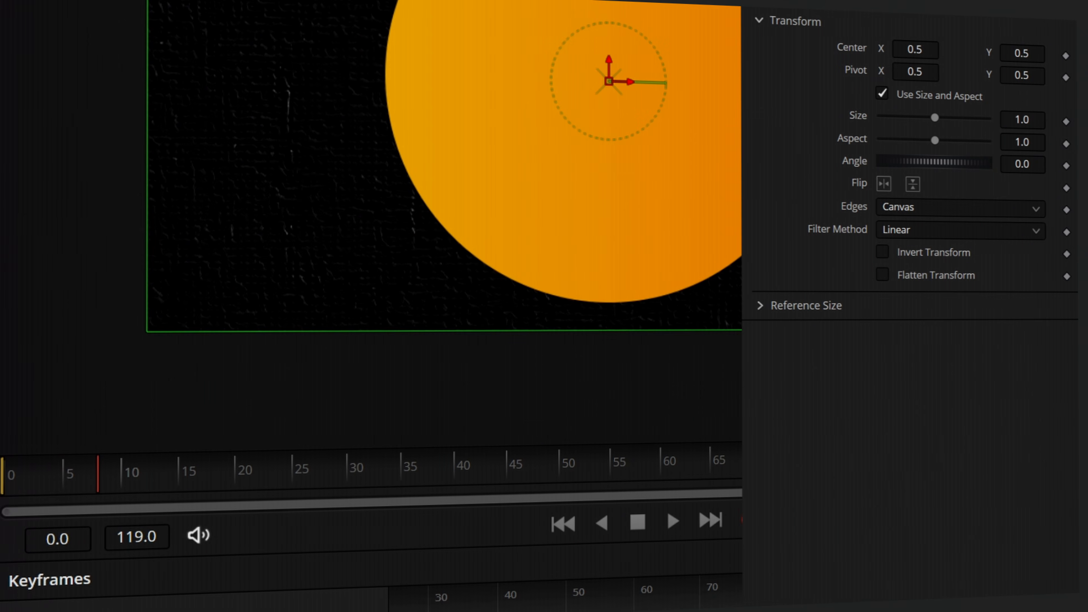
Shrink the orange circle to size 0.206 with Center X at 0.06, and keyframe its Center at frame 0.
{"action": "left_click_drag", "start_coordinate": [935, 117], "coordinate": [916, 117]}
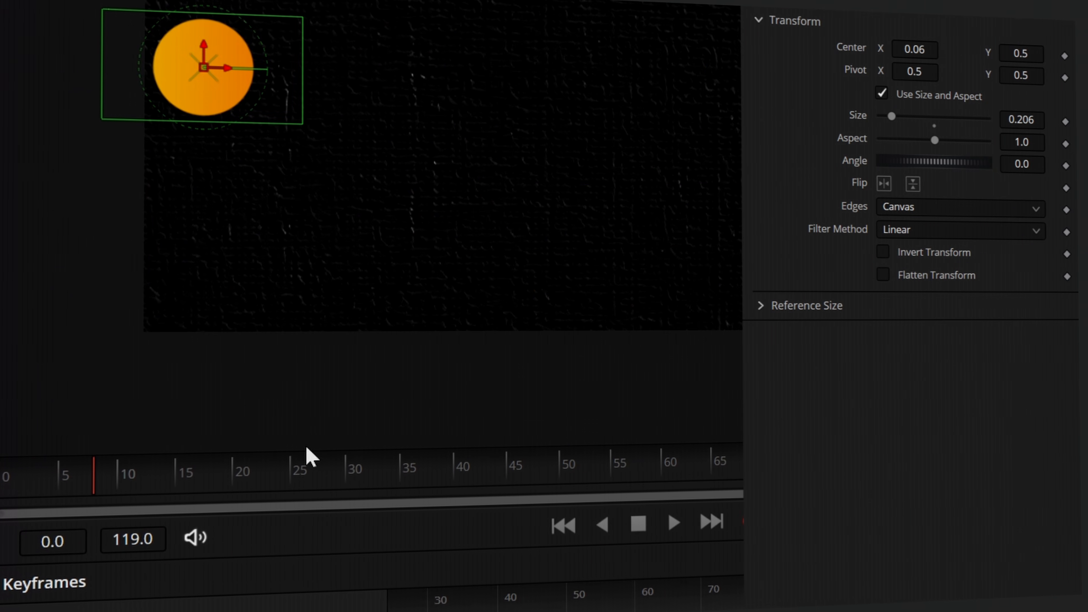
{"action": "left_click_drag", "start_coordinate": [95, 474], "coordinate": [1, 476]}
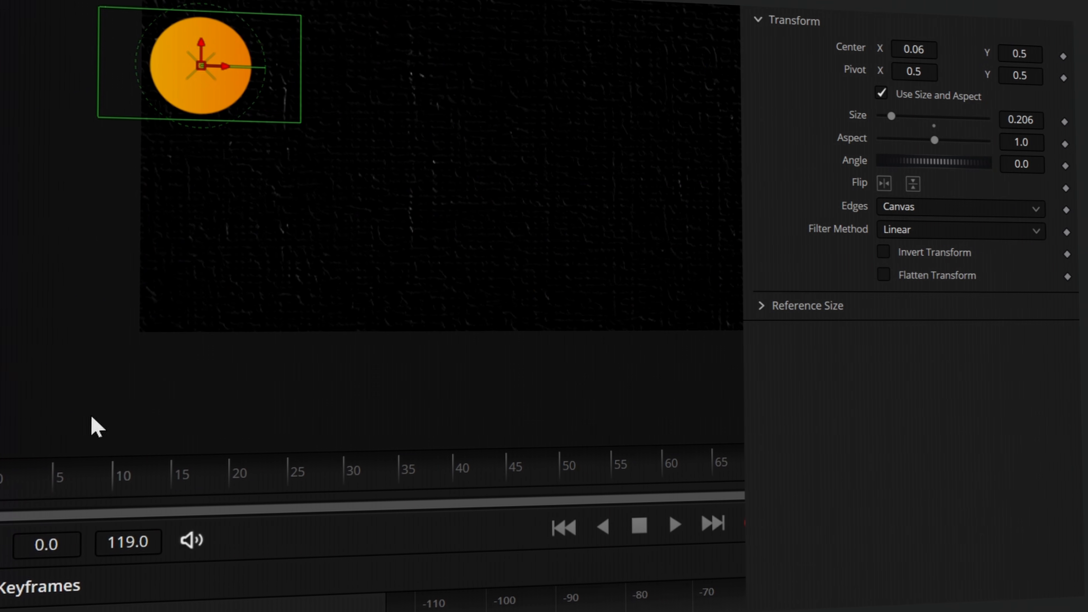
{"action": "left_click", "coordinate": [1062, 57]}
Keyframe the circle's Center at the opposite side of the canvas around frame 45, and smooth both displacement keyframes.
{"action": "left_click_drag", "start_coordinate": [42, 492], "coordinate": [506, 476]}
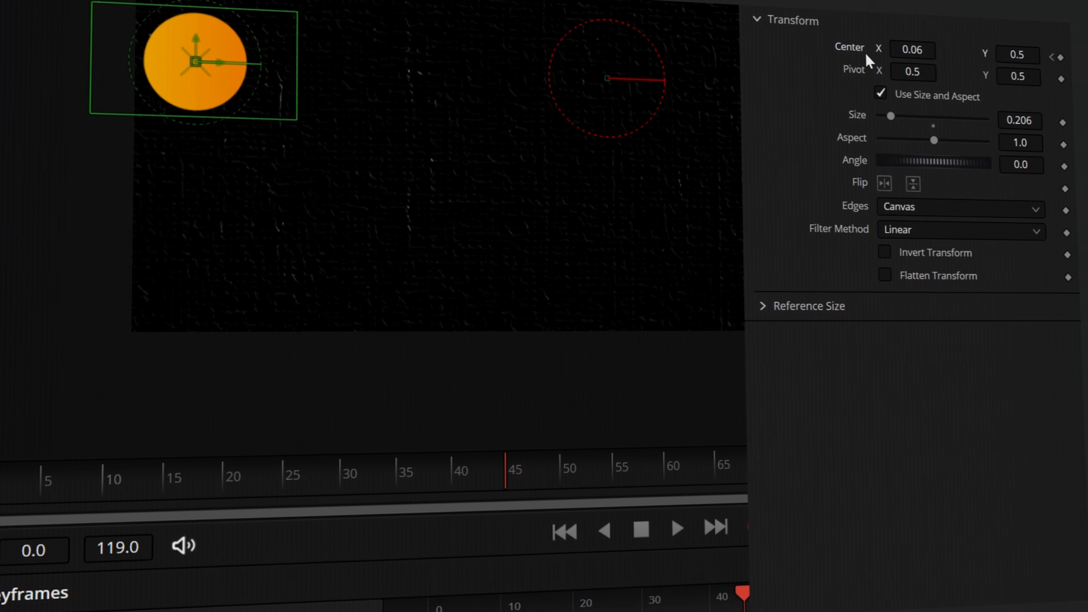
{"action": "left_click_drag", "start_coordinate": [904, 47], "coordinate": [955, 48]}
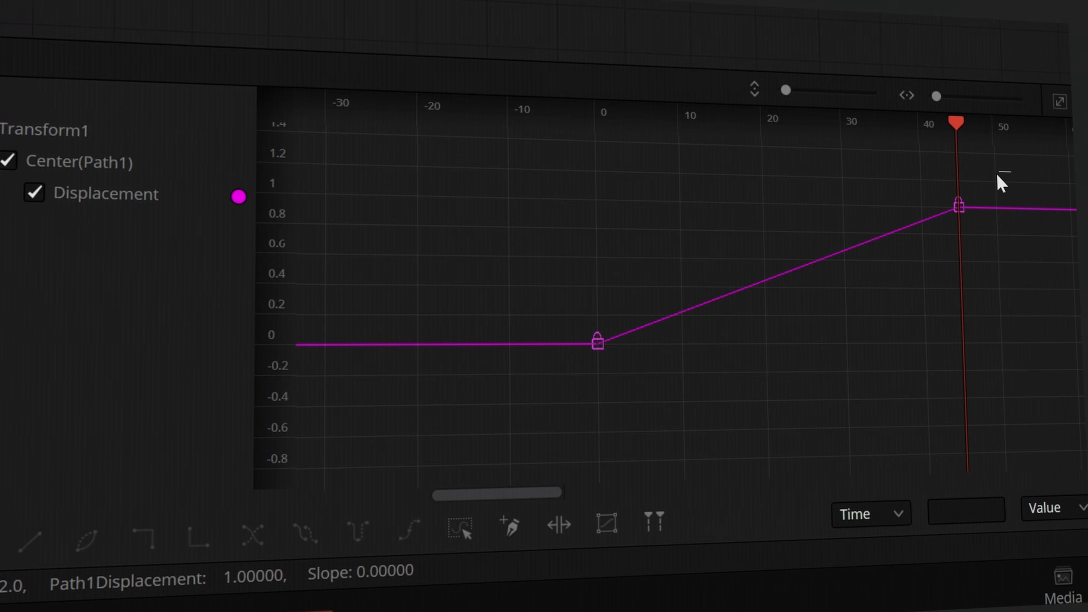
{"action": "left_click_drag", "start_coordinate": [1015, 158], "coordinate": [481, 414]}
{"action": "key", "text": "shift+s"}
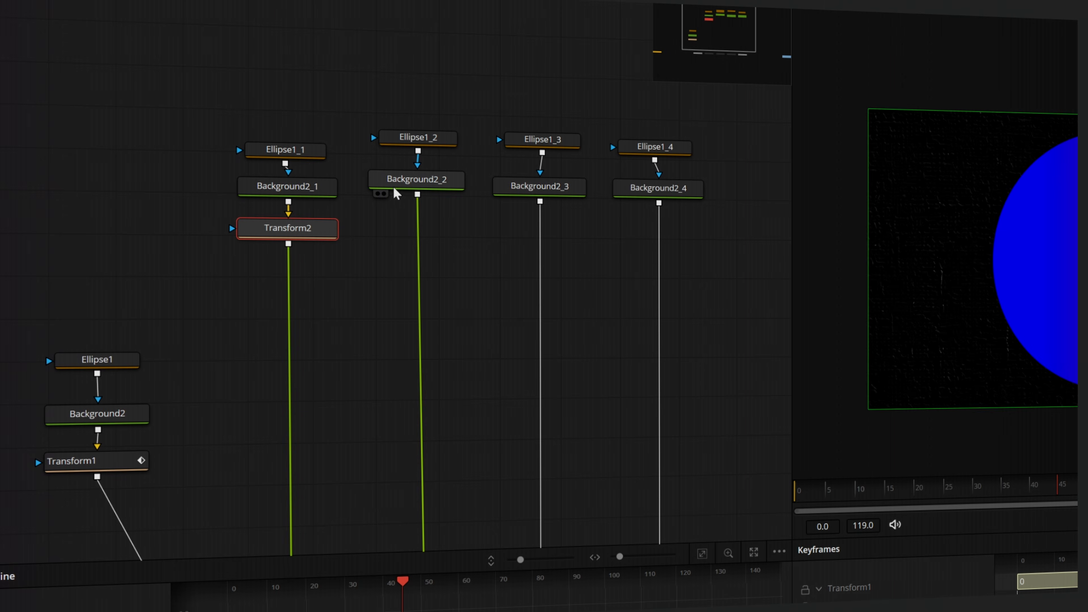
Add a Transform node after each of Background2_2, Background2_3 and Background2_4.
{"action": "left_click", "coordinate": [418, 179]}
{"action": "left_click", "coordinate": [418, 220]}
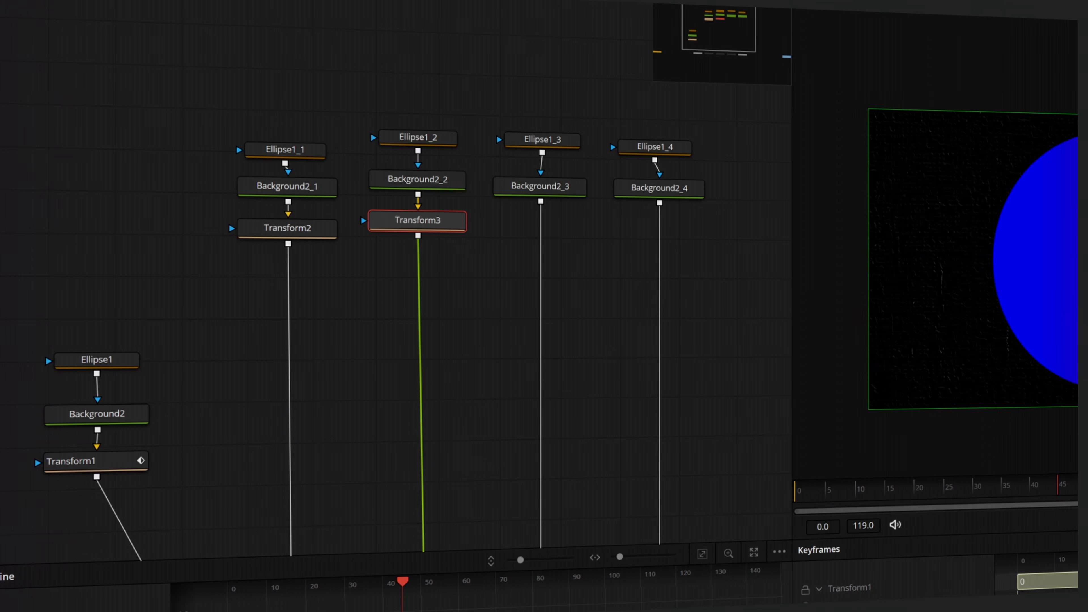
{"action": "left_click", "coordinate": [565, 189]}
{"action": "key", "text": "t"}
{"action": "left_click", "coordinate": [636, 185]}
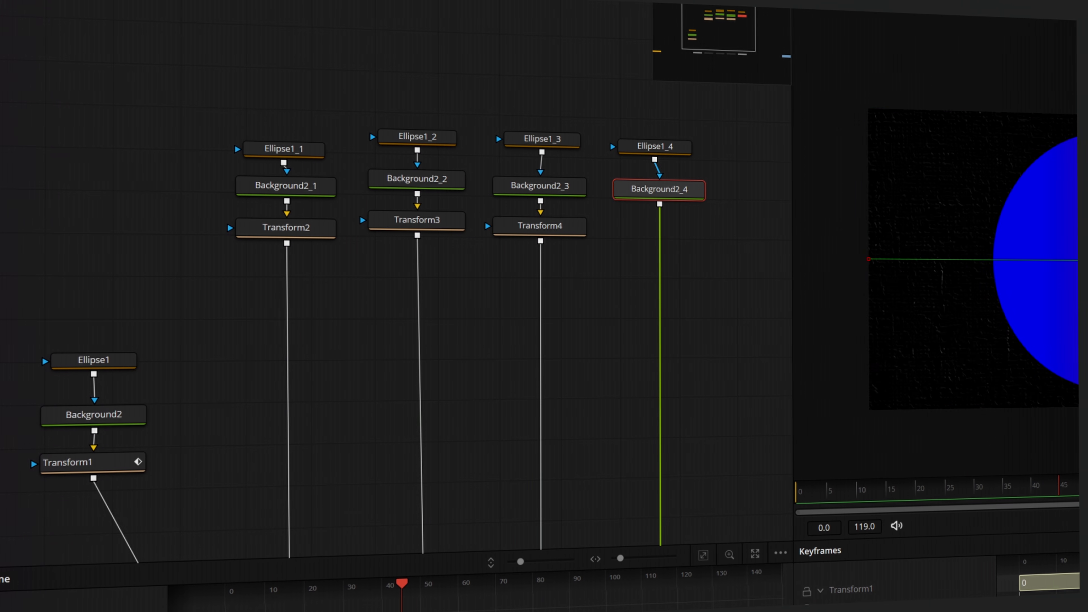
{"action": "key", "text": "t"}
{"action": "left_click", "coordinate": [715, 365]}
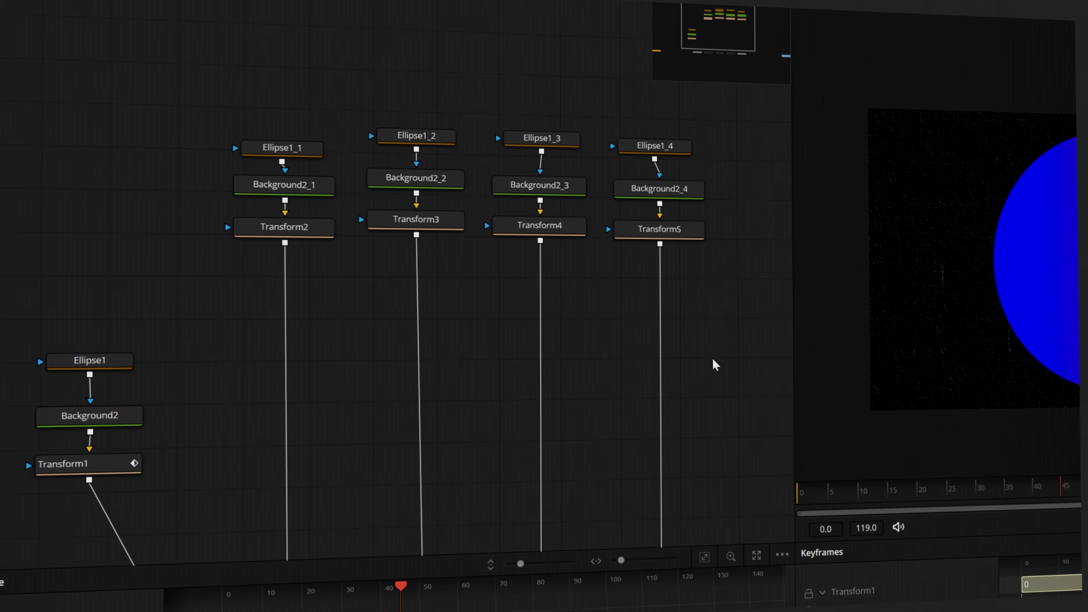
Select the four duplicated circles' Transform nodes and play back their motion from frame 0.
{"action": "left_click_drag", "start_coordinate": [714, 364], "coordinate": [231, 225]}
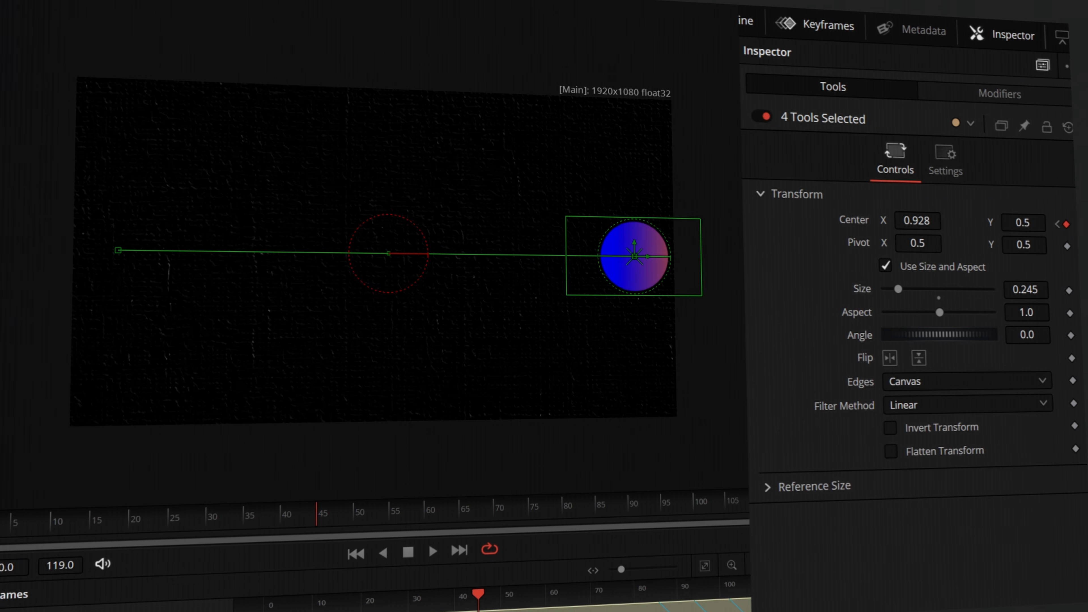
{"action": "key", "text": "ctrl+a"}
{"action": "left_click", "coordinate": [1, 524]}
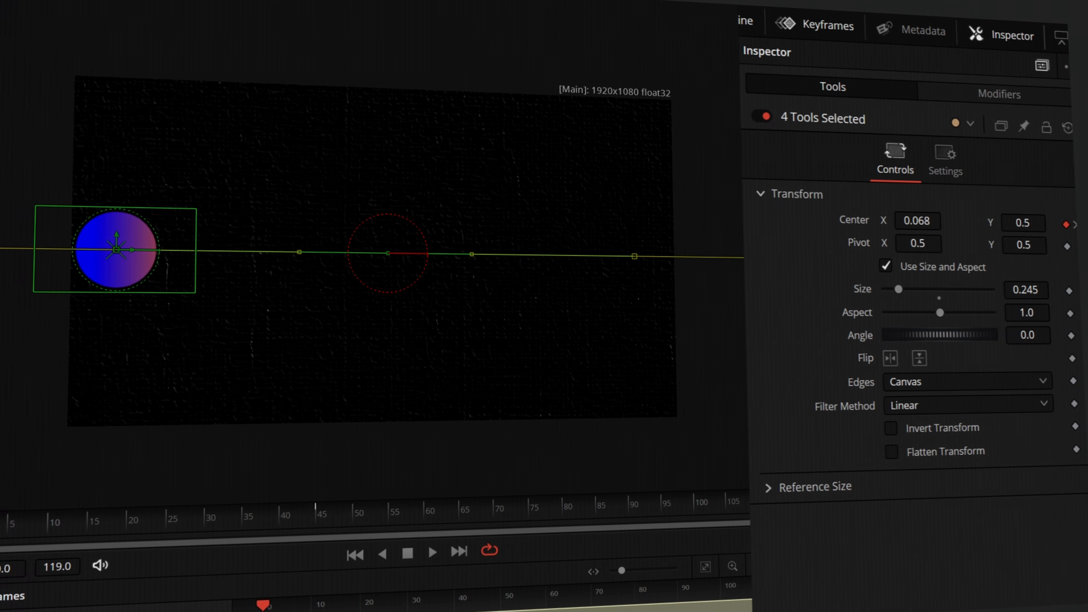
{"action": "key", "text": "space"}
{"action": "key", "text": "space"}
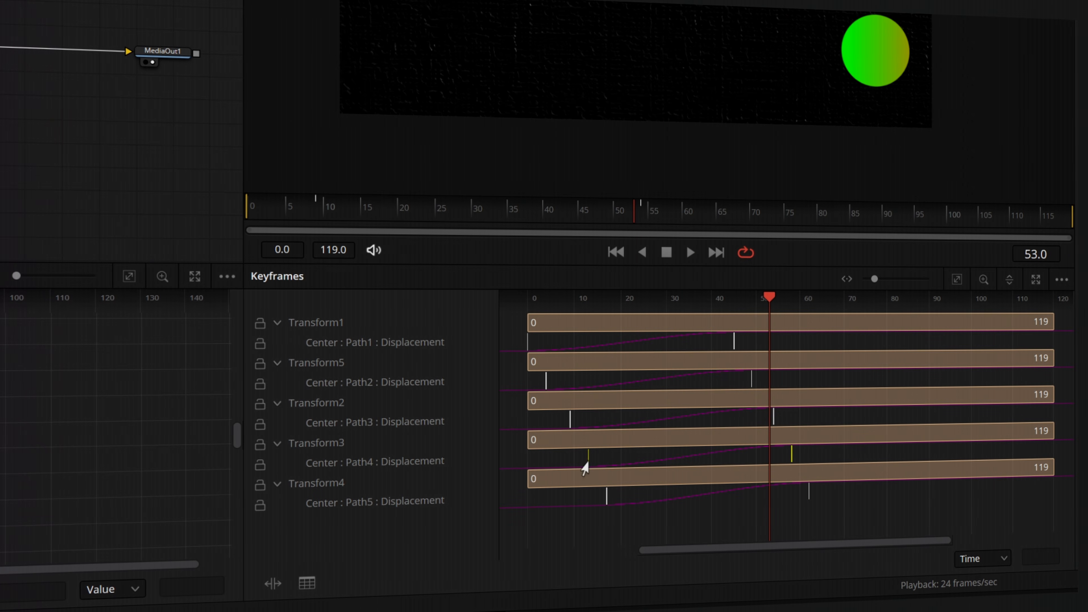
Delay Transform3's displacement keyframes by about one frame, and select the displacement keyframes of Transform4.
{"action": "left_click_drag", "start_coordinate": [583, 464], "coordinate": [595, 465]}
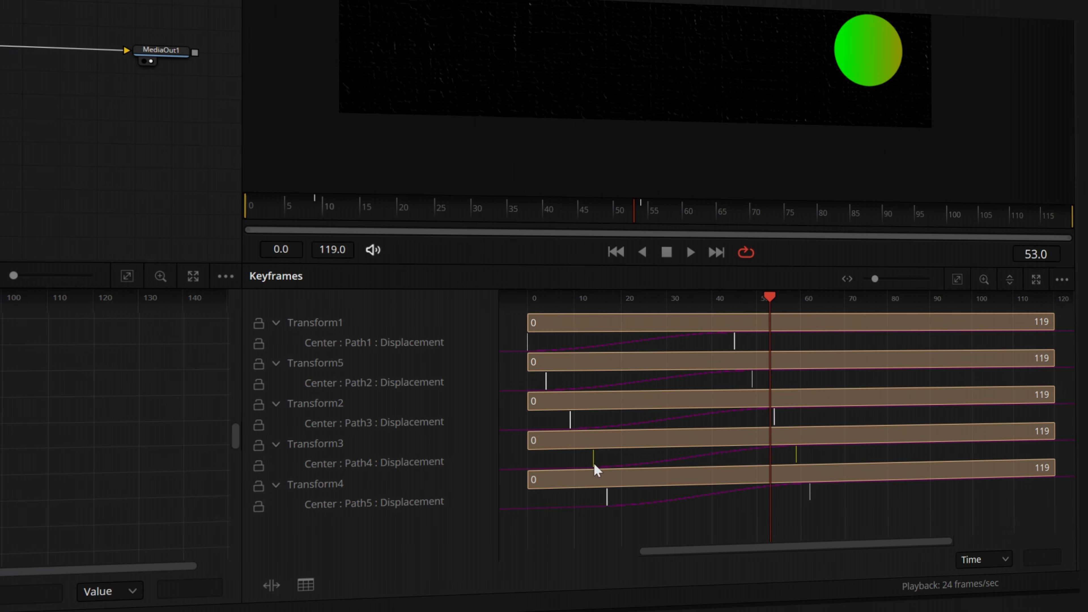
{"action": "left_click_drag", "start_coordinate": [837, 514], "coordinate": [582, 505]}
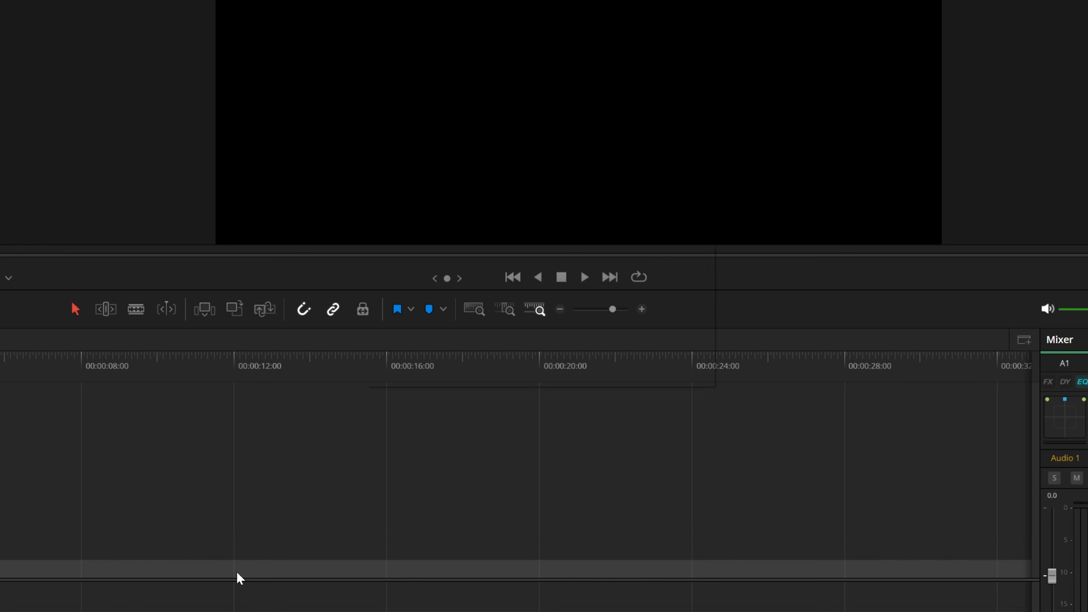
Add a Fusion Composition to the edit timeline and open it in the Fusion page.
{"action": "key", "text": "shift+space"}
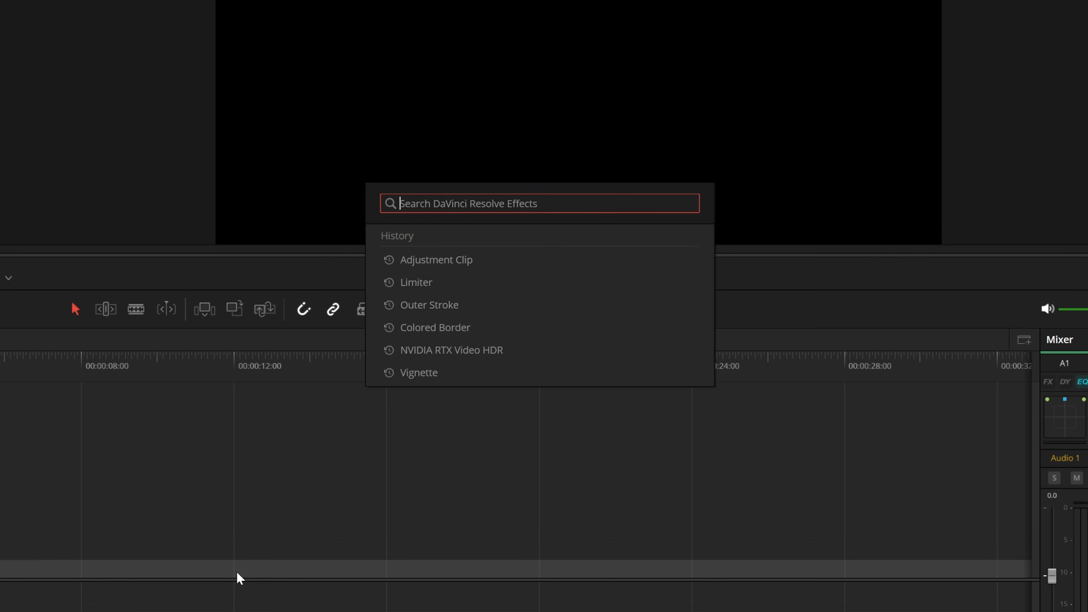
{"action": "type", "text": "fusi"}
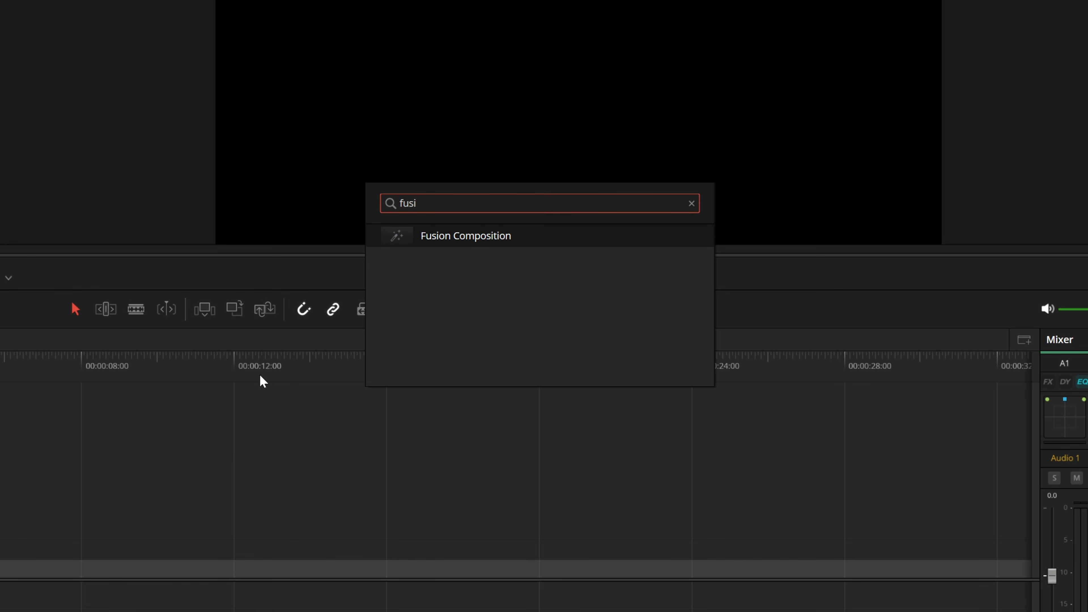
{"action": "left_click", "coordinate": [444, 237]}
{"action": "right_click", "coordinate": [425, 347]}
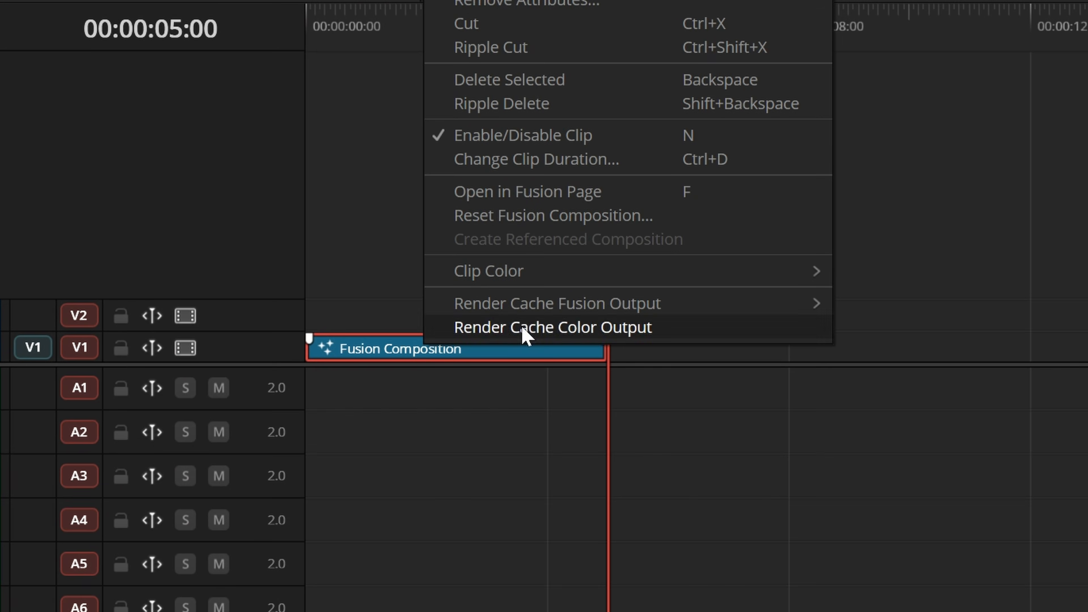
{"action": "left_click", "coordinate": [511, 194]}
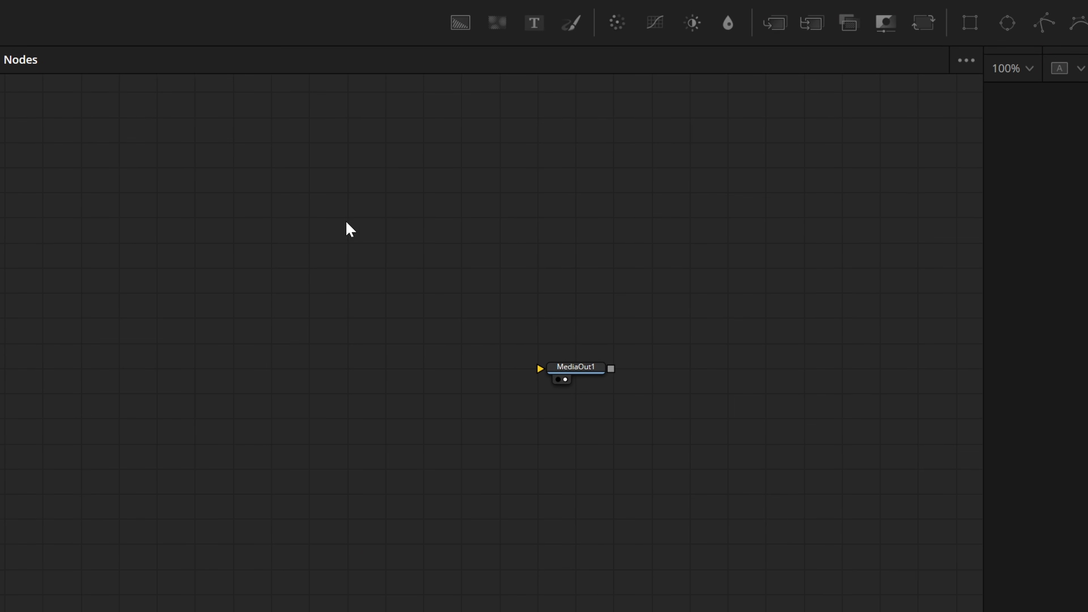
Feed a background source into MediaOut1 and place a second Background node above that connection.
{"action": "left_click_drag", "start_coordinate": [460, 22], "coordinate": [551, 376]}
{"action": "left_click", "coordinate": [222, 349]}
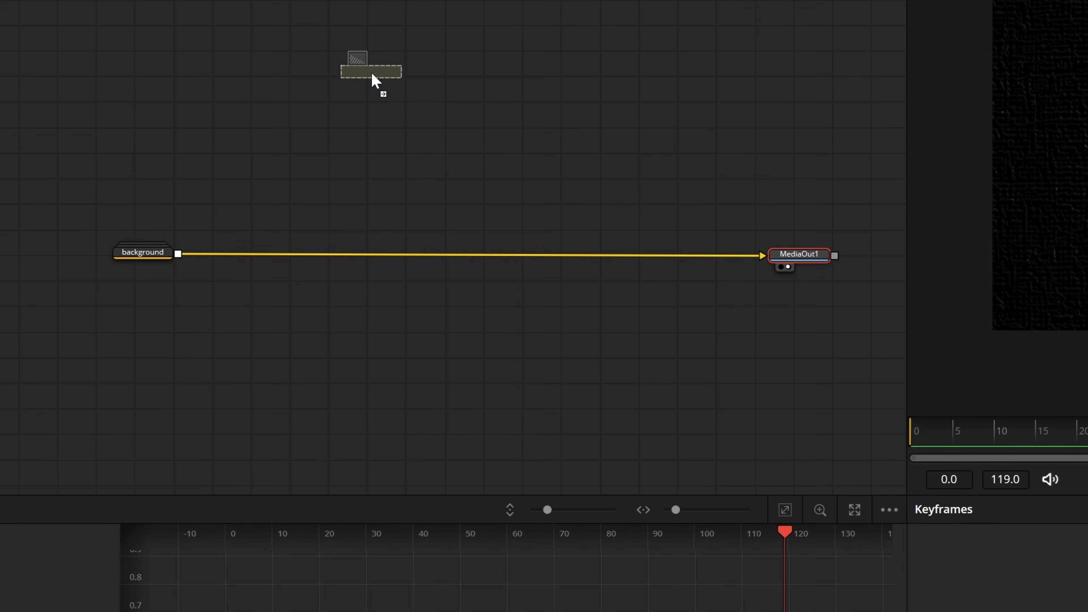
{"action": "left_click_drag", "start_coordinate": [377, 85], "coordinate": [375, 86]}
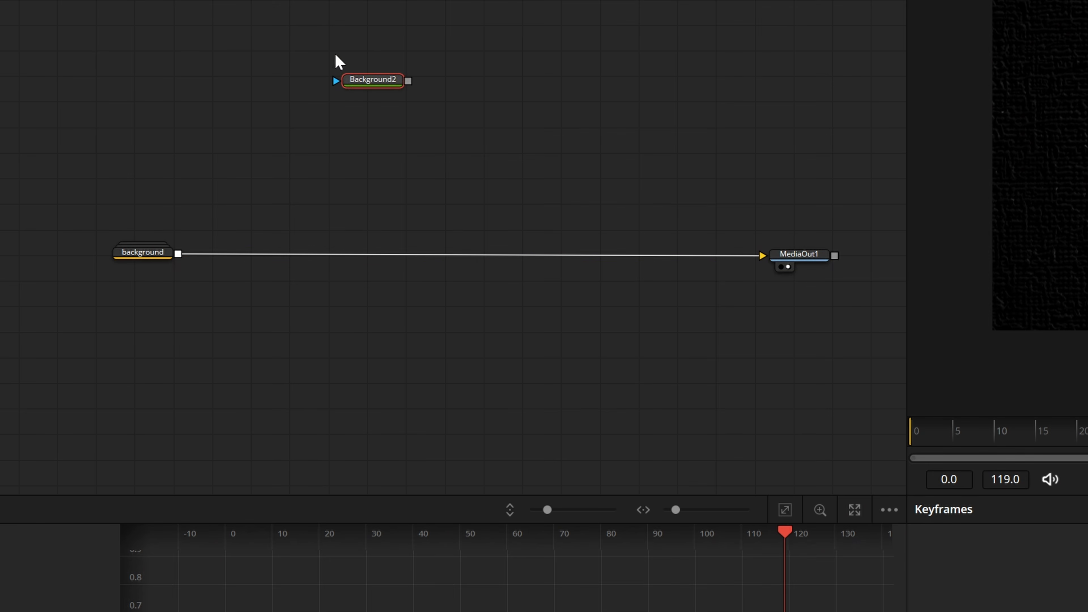
Set the end colour of Background2's gradient to orange #ff5500, and select the Ellipse1 mask.
{"action": "scroll", "coordinate": [332, 77], "scroll_direction": "up", "scroll_amount": 3}
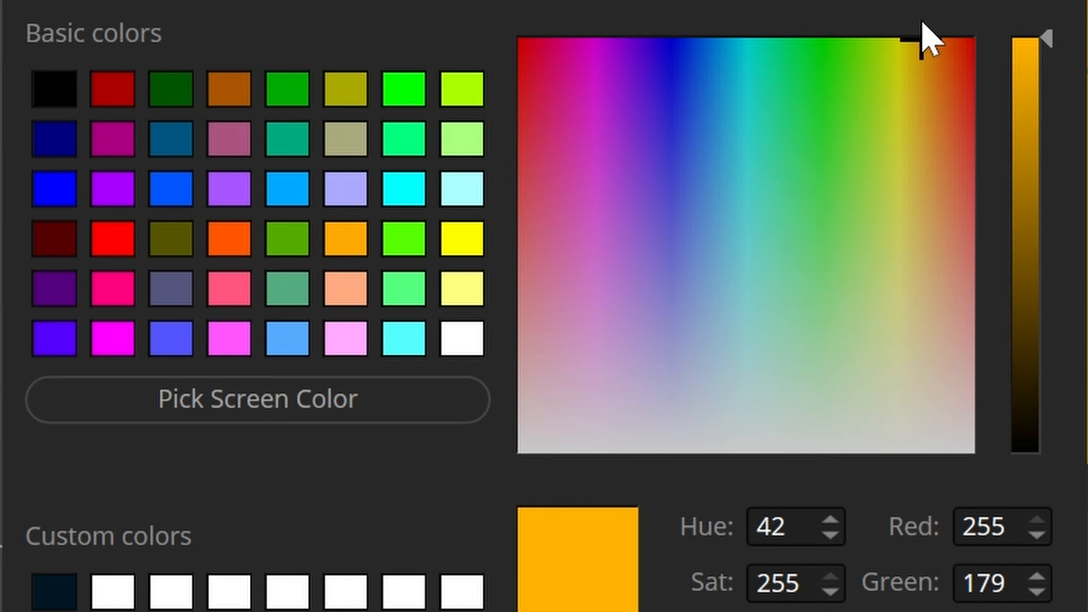
{"action": "left_click", "coordinate": [948, 40]}
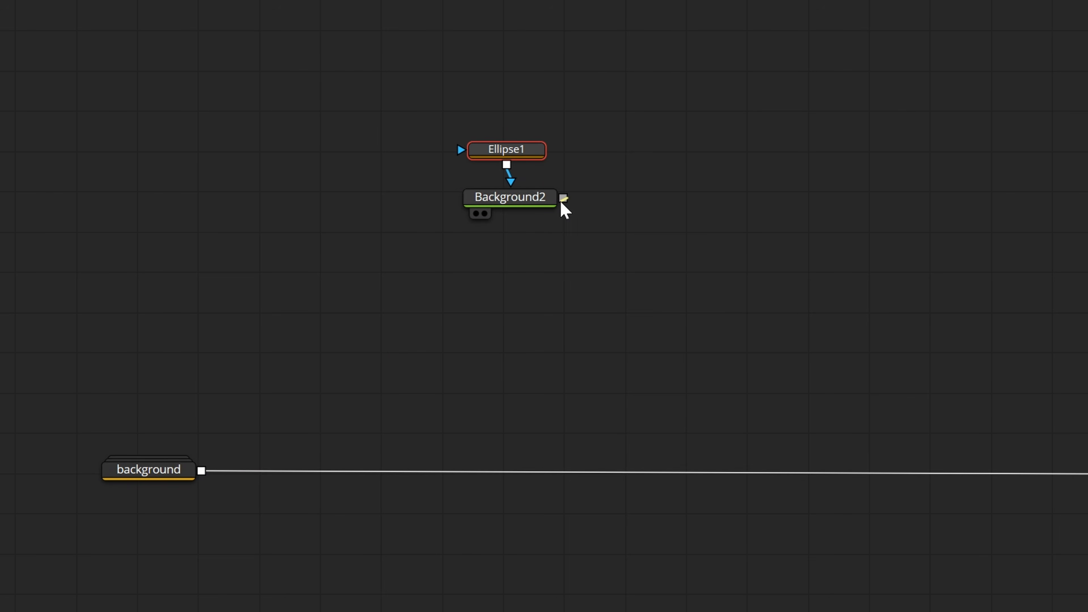
{"action": "left_click_drag", "start_coordinate": [563, 198], "coordinate": [203, 473]}
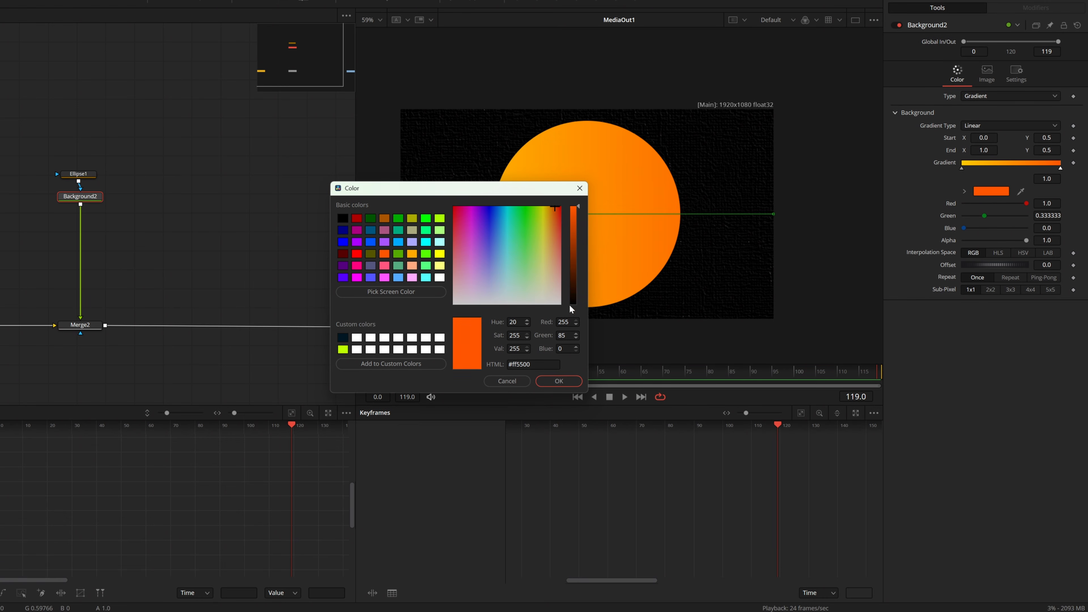
{"action": "left_click", "coordinate": [558, 381]}
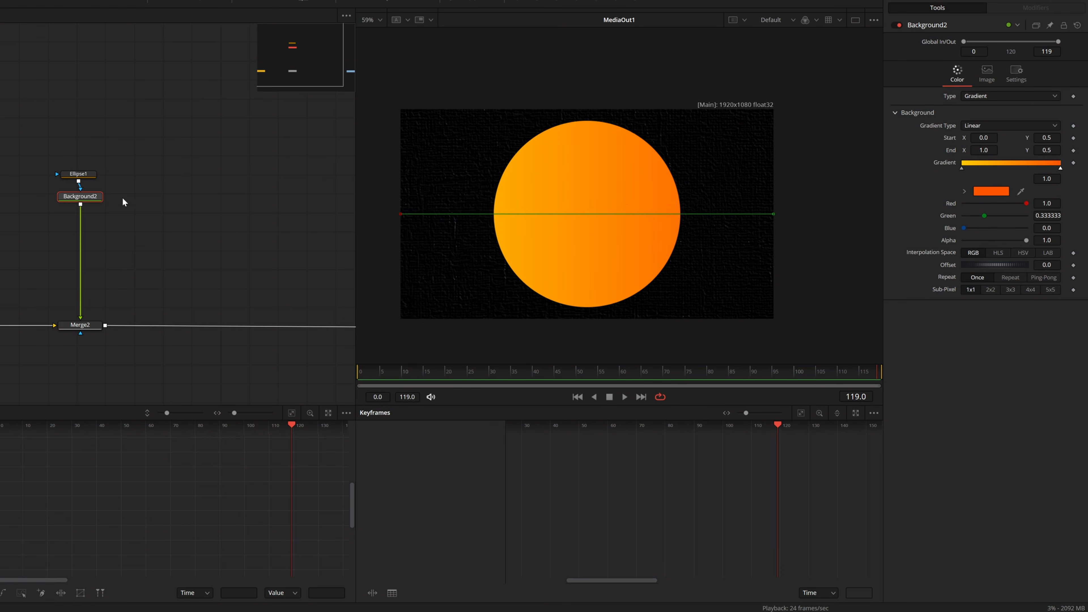
{"action": "left_click", "coordinate": [80, 173]}
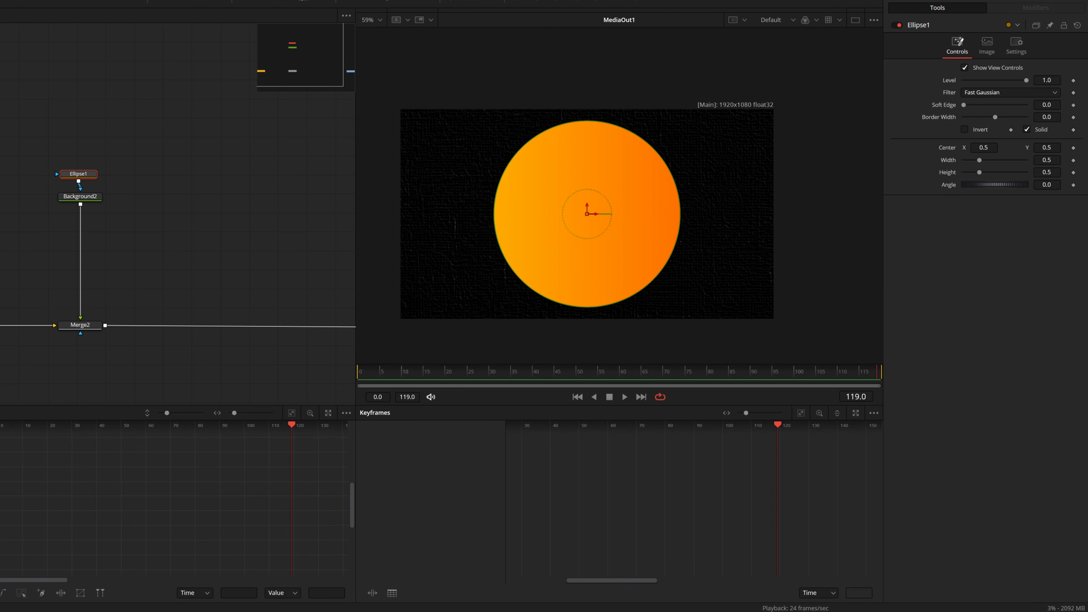
Try reducing Ellipse1's width and height independently, undoing each change.
{"action": "left_click_drag", "start_coordinate": [1046, 160], "coordinate": [1021, 160]}
{"action": "key", "text": "ctrl+z"}
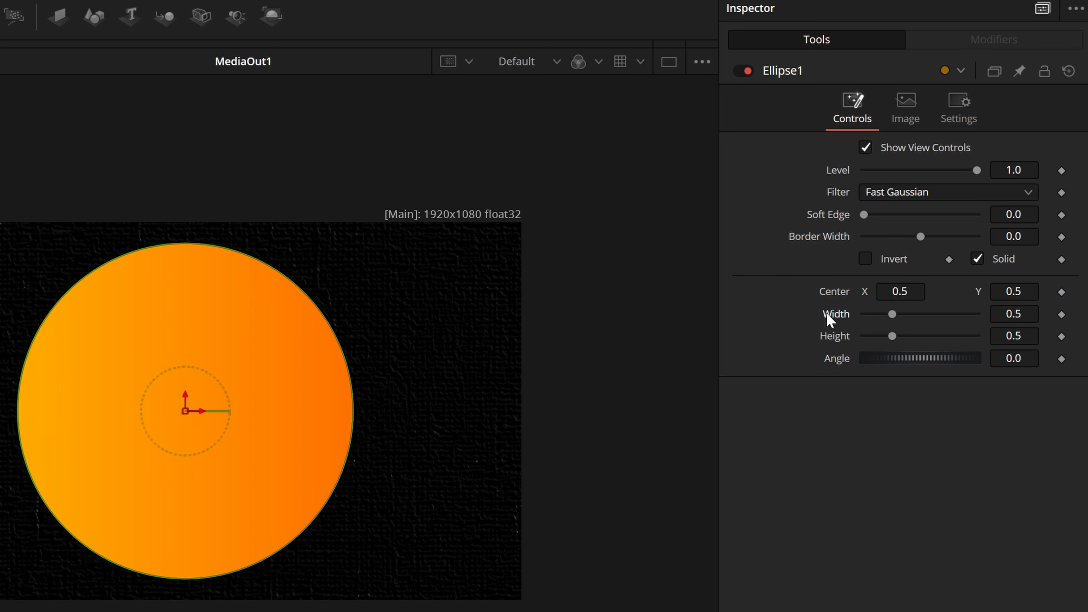
{"action": "left_click_drag", "start_coordinate": [892, 336], "coordinate": [874, 338]}
{"action": "key", "text": "ctrl+z"}
Give Ellipse1's Width the expression Ellipse1.Height, and set its Height to 0.386.
{"action": "right_click", "coordinate": [832, 316]}
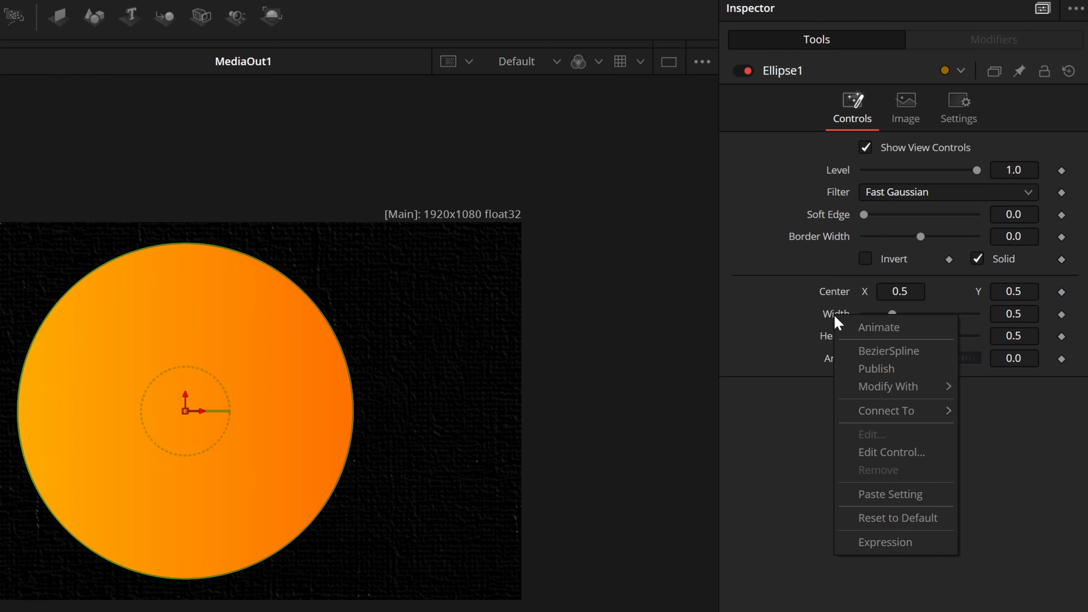
{"action": "left_click", "coordinate": [885, 543]}
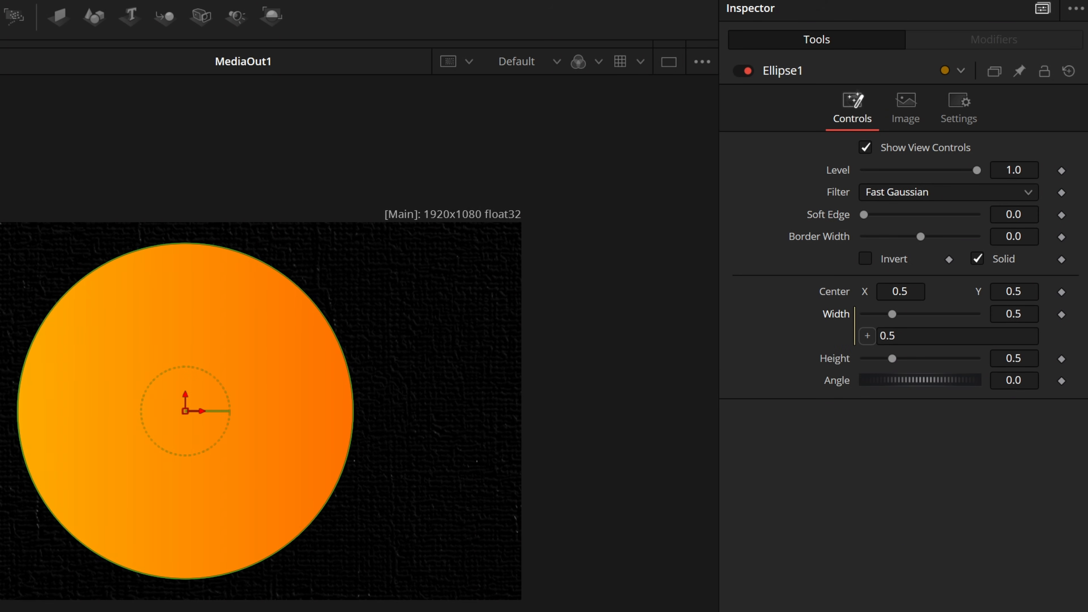
{"action": "left_click", "coordinate": [896, 336]}
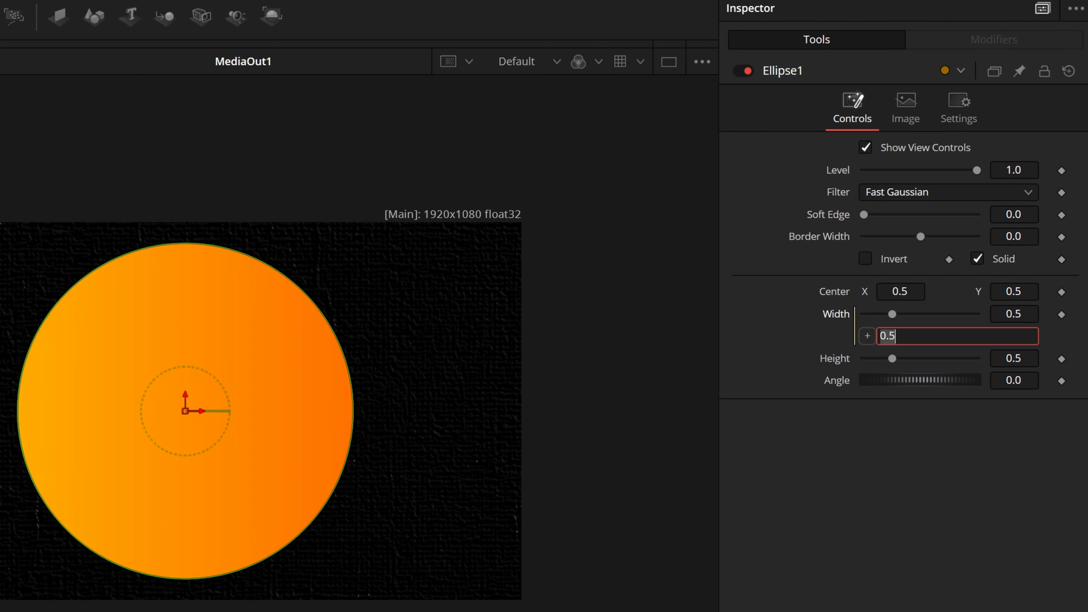
{"action": "type", "text": "E"}
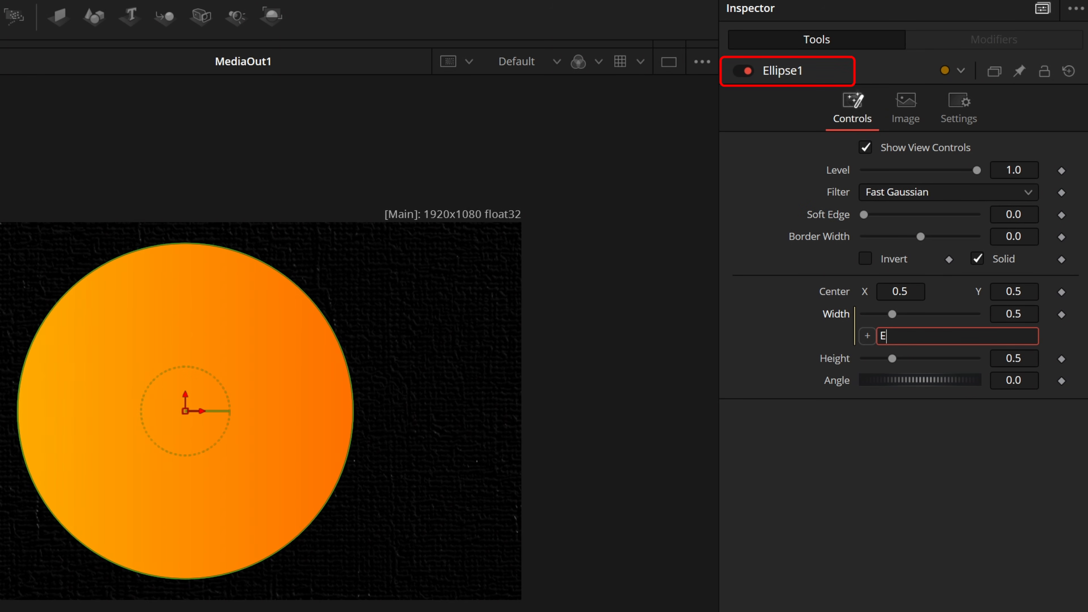
{"action": "type", "text": "llipse1.Heighr"}
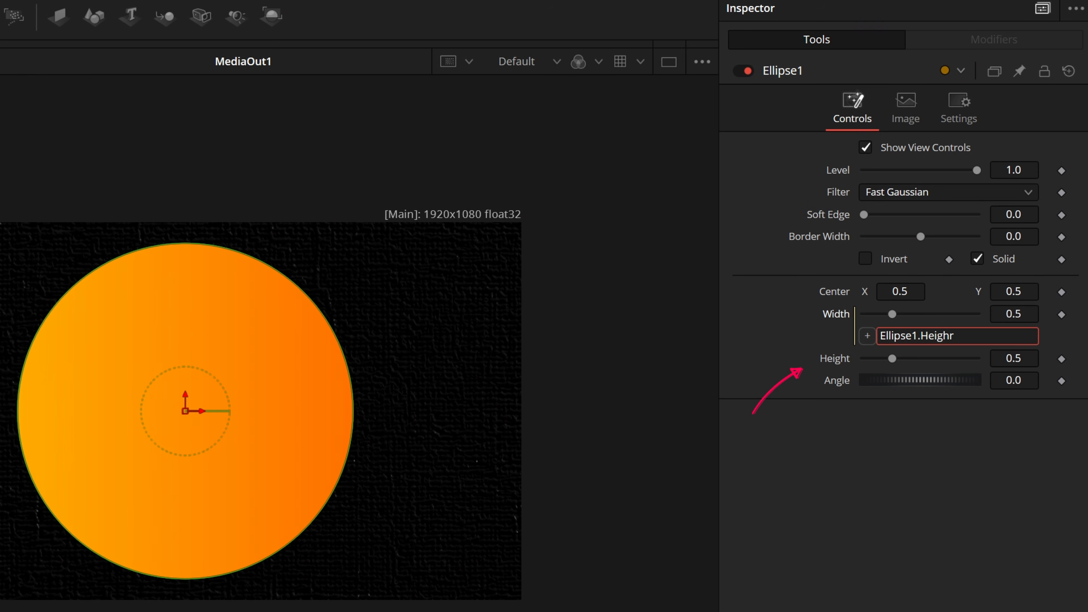
{"action": "key", "text": "BackSpace"}
{"action": "type", "text": "t"}
{"action": "key", "text": "Return"}
{"action": "mouse_move", "coordinate": [1027, 359]}
{"action": "left_mouse_down"}
{"action": "mouse_move", "coordinate": [994, 358]}
{"action": "mouse_move", "coordinate": [1012, 359]}
{"action": "left_mouse_up"}
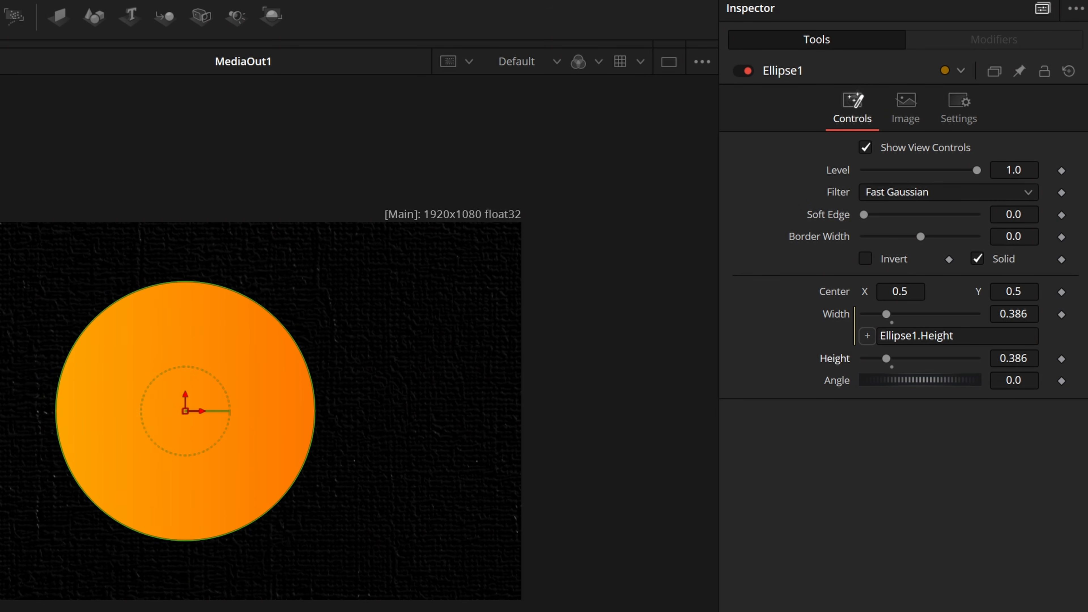
Shorten the Width expression to just Height, and set Ellipse1's Height to 0.27.
{"action": "left_click", "coordinate": [920, 336]}
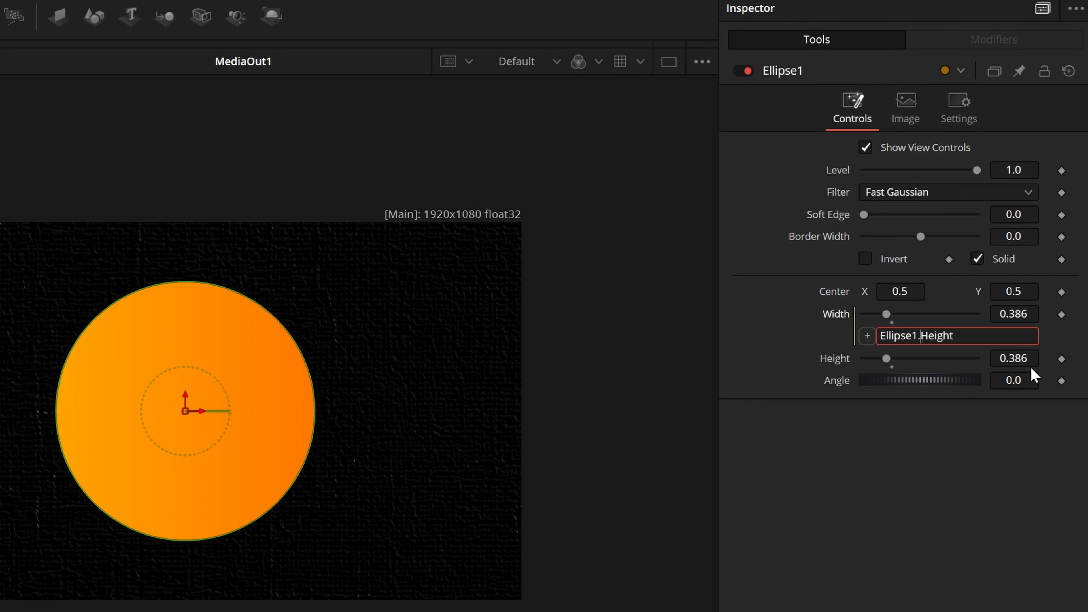
{"action": "key", "text": "BackSpace"}
{"action": "key", "text": "BackSpace"}
{"action": "key", "text": "BackSpace"}
{"action": "key", "text": "BackSpace"}
{"action": "key", "text": "BackSpace"}
{"action": "key", "text": "BackSpace"}
{"action": "key", "text": "BackSpace"}
{"action": "key", "text": "BackSpace"}
{"action": "key", "text": "BackSpace"}
{"action": "left_click", "coordinate": [933, 492]}
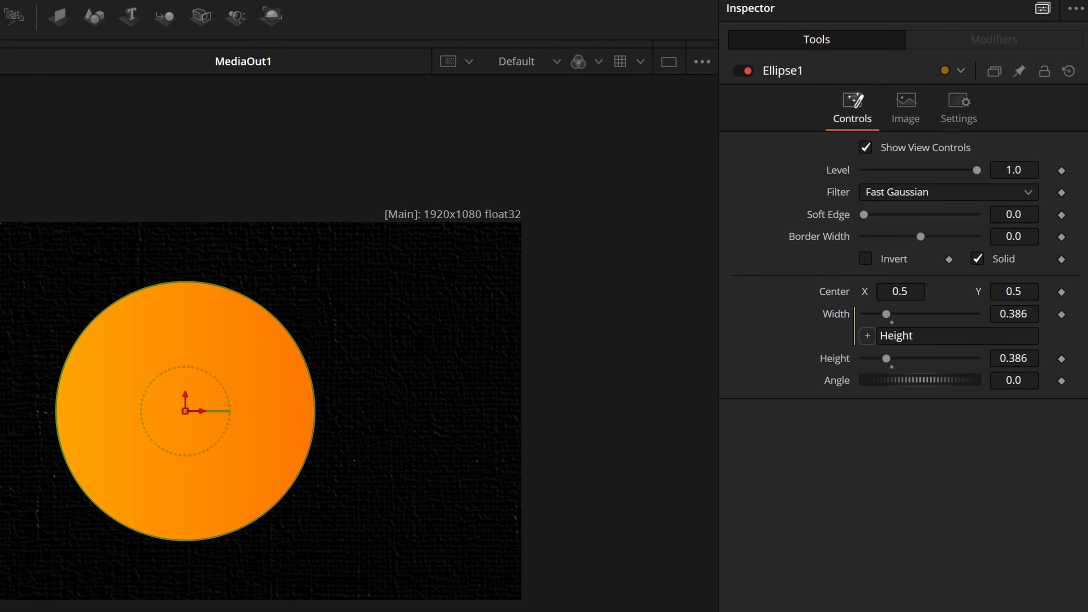
{"action": "left_click_drag", "start_coordinate": [1013, 359], "coordinate": [822, 329]}
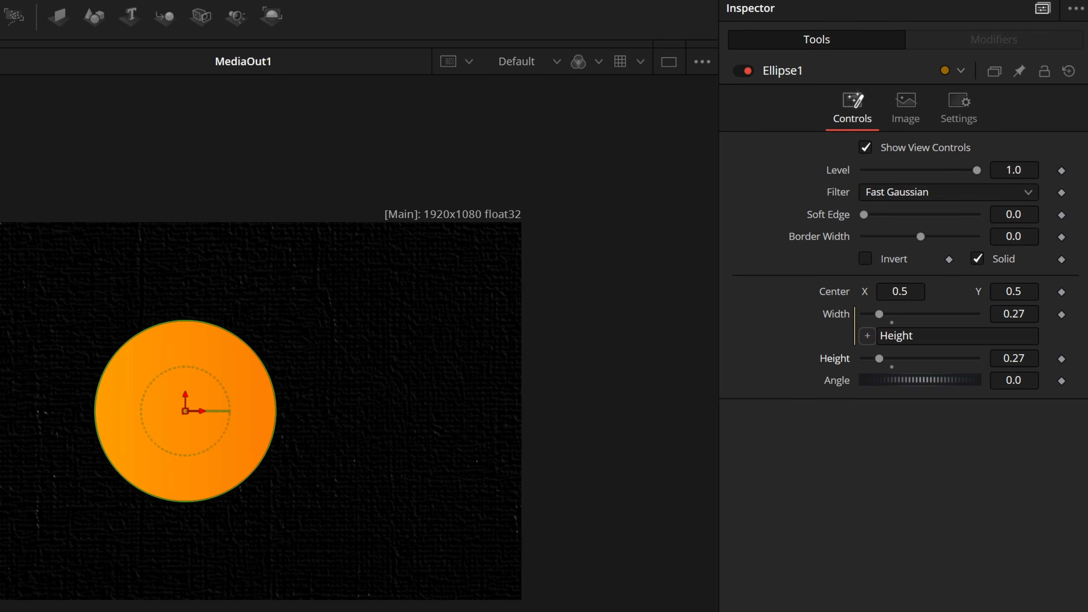
Clear the Width expression and link Width to the Height parameter again with the expression pick whip.
{"action": "left_click", "coordinate": [867, 336]}
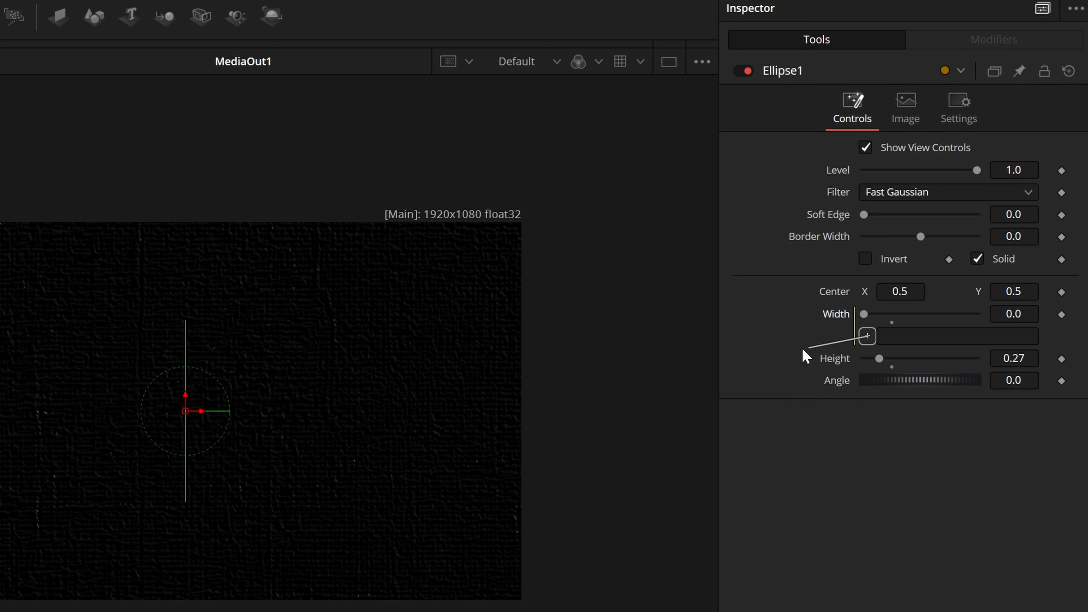
{"action": "left_click_drag", "start_coordinate": [802, 349], "coordinate": [799, 348]}
{"action": "left_click_drag", "start_coordinate": [832, 357], "coordinate": [831, 357]}
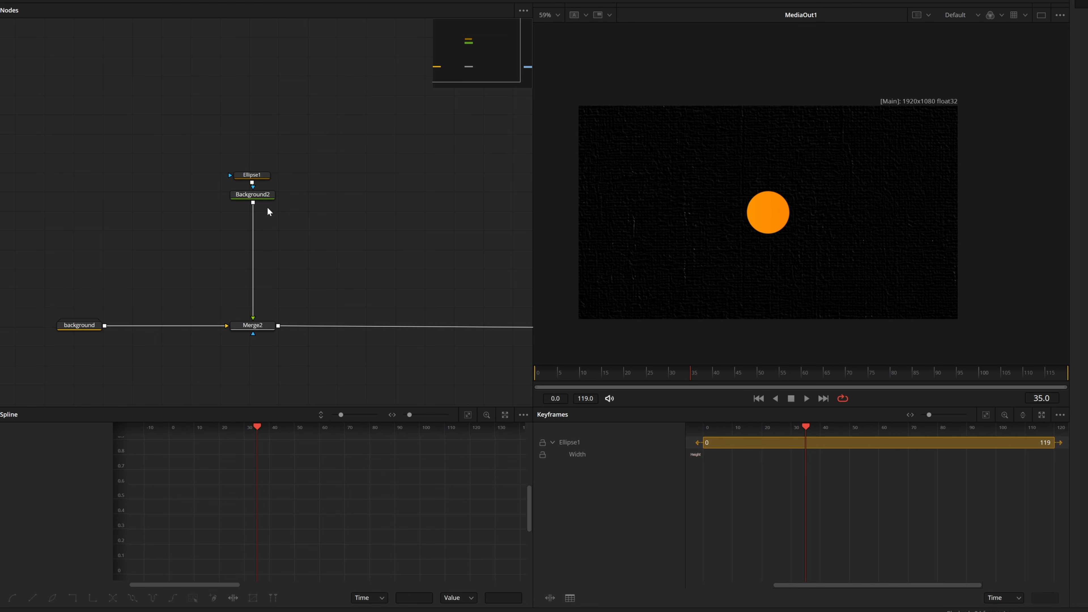
Paste four copies of the Ellipse1 and Background2 node pair beside the original pair.
{"action": "left_click_drag", "start_coordinate": [332, 211], "coordinate": [230, 236]}
{"action": "scroll", "coordinate": [232, 235], "scroll_direction": "down", "scroll_amount": 3}
{"action": "key", "text": "ctrl+v"}
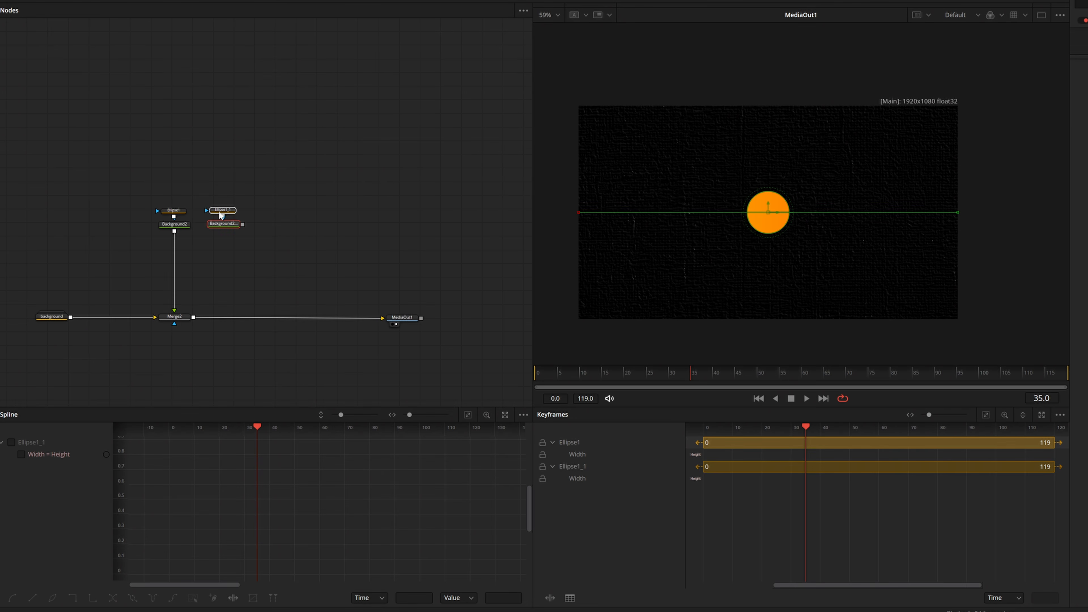
{"action": "key", "text": "ctrl+v"}
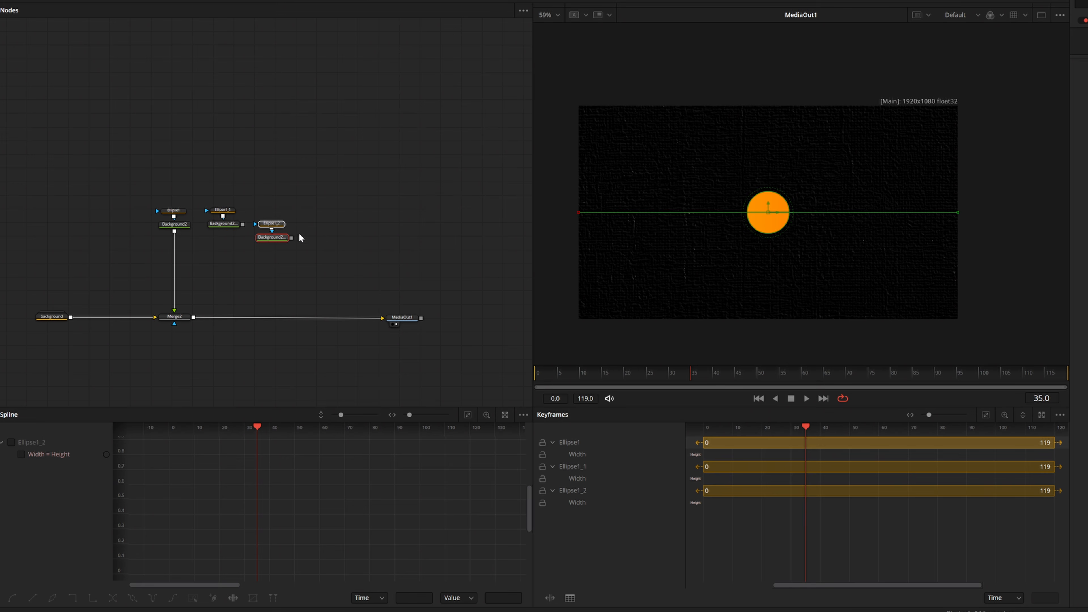
{"action": "key", "text": "ctrl+v"}
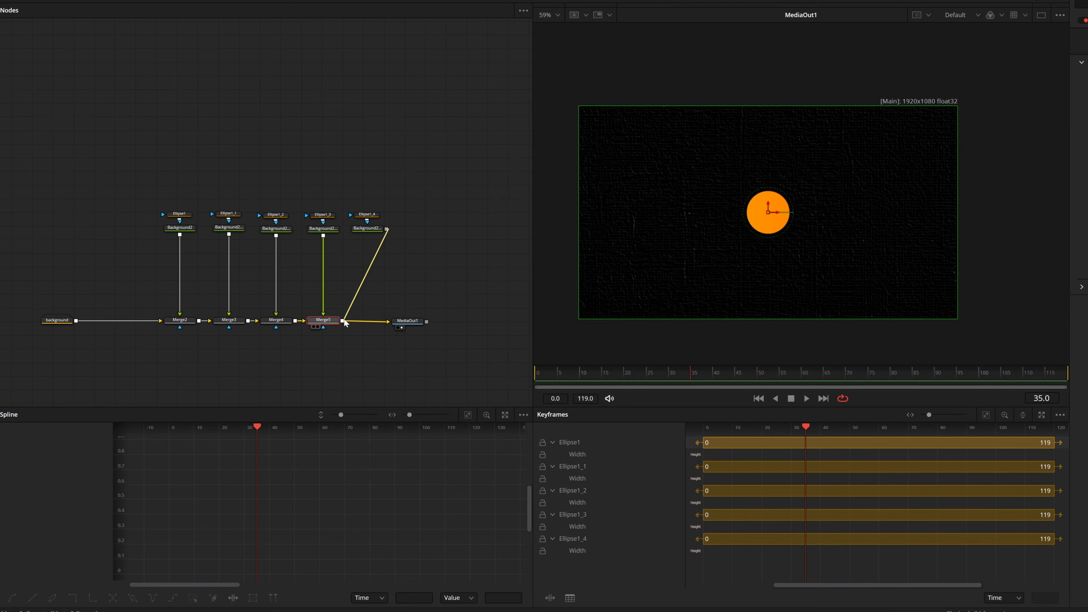
Merge Background2_4 into the node chain after Merge5 and align the new merge beneath it.
{"action": "left_click_drag", "start_coordinate": [388, 228], "coordinate": [367, 228]}
{"action": "left_click", "coordinate": [367, 322]}
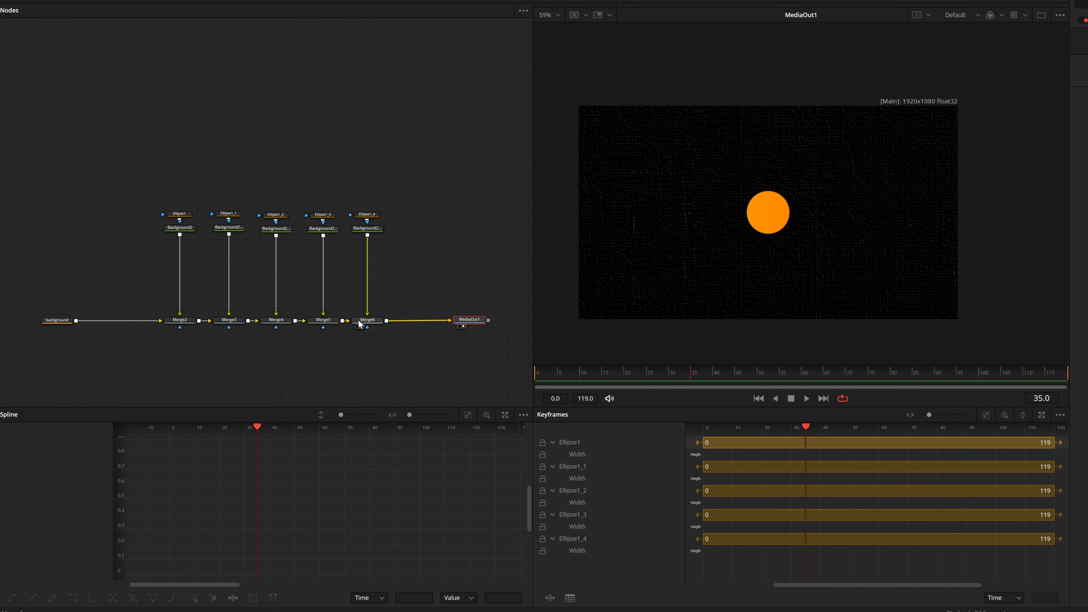
{"action": "left_click_drag", "start_coordinate": [367, 322], "coordinate": [371, 324]}
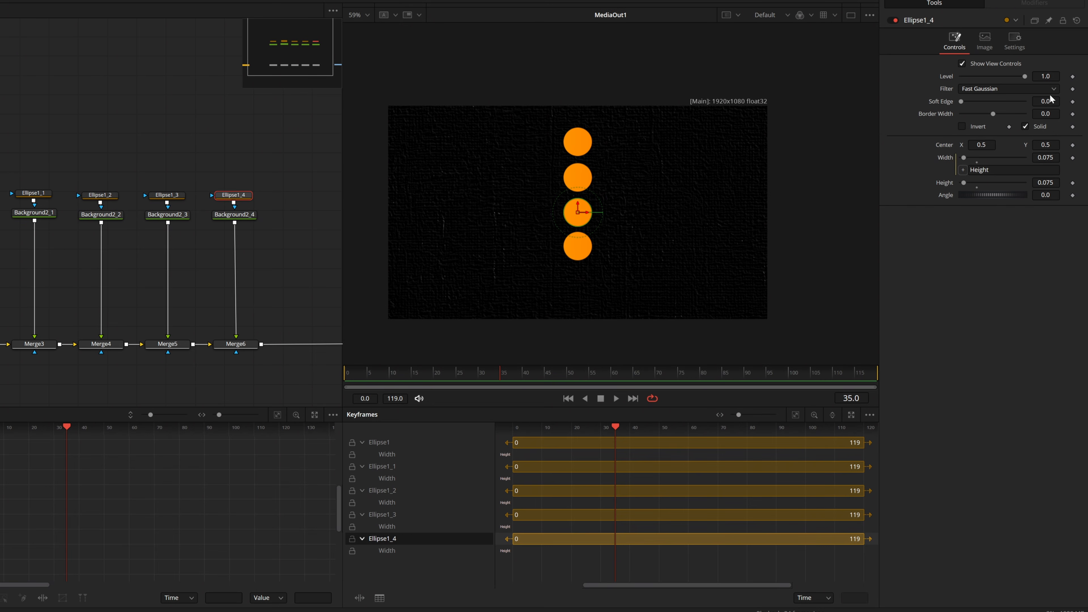
Lower the fifth circle beneath the other four by reducing Merge6's Center Y.
{"action": "left_click", "coordinate": [236, 342]}
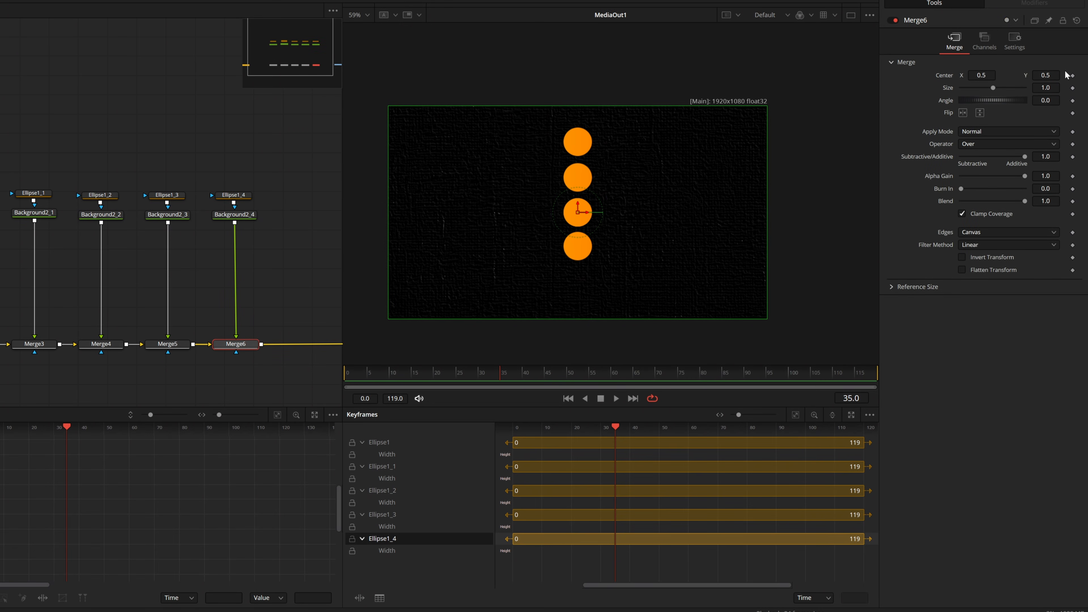
{"action": "left_click_drag", "start_coordinate": [1045, 75], "coordinate": [905, 75]}
{"action": "left_click", "coordinate": [134, 107]}
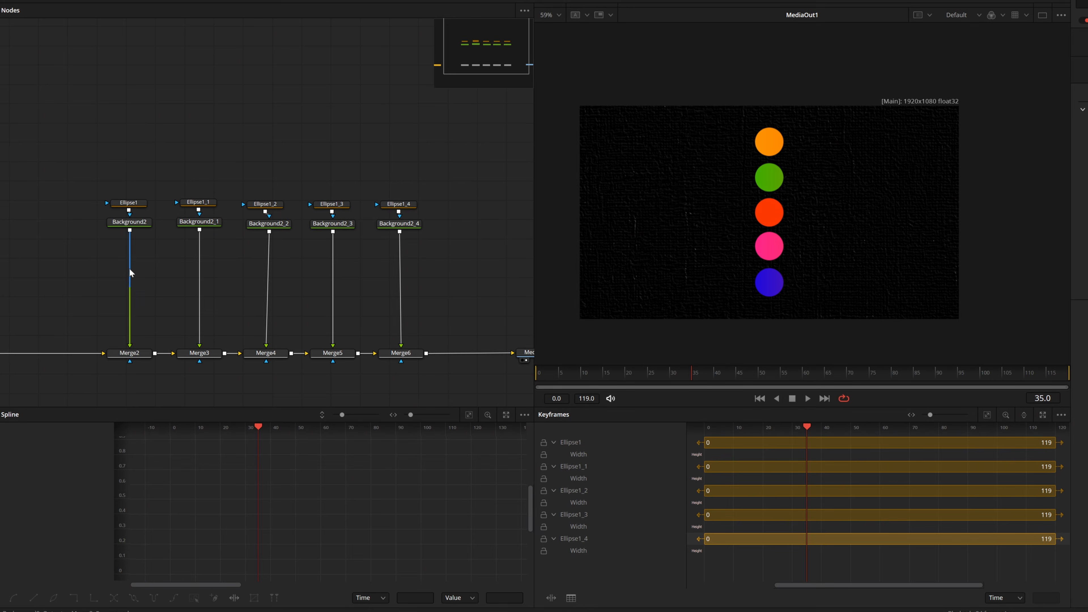
Insert a Transform node between Background2 and Merge2.
{"action": "left_click_drag", "start_coordinate": [130, 267], "coordinate": [184, 265]}
{"action": "scroll", "coordinate": [168, 213], "scroll_direction": "up", "scroll_amount": 2}
{"action": "left_click", "coordinate": [184, 235]}
{"action": "left_click", "coordinate": [422, 2]}
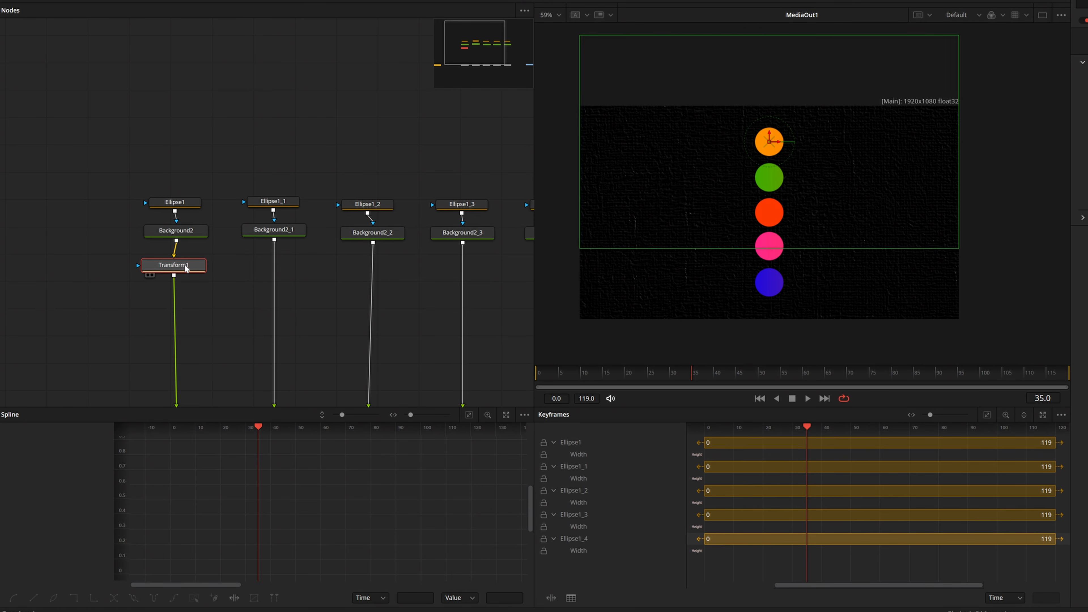
Keyframe Transform1's Center so the orange circle moves from X 0.045 at frame 0 to X 0.959 at frame 40.
{"action": "left_click_drag", "start_coordinate": [561, 377], "coordinate": [536, 377]}
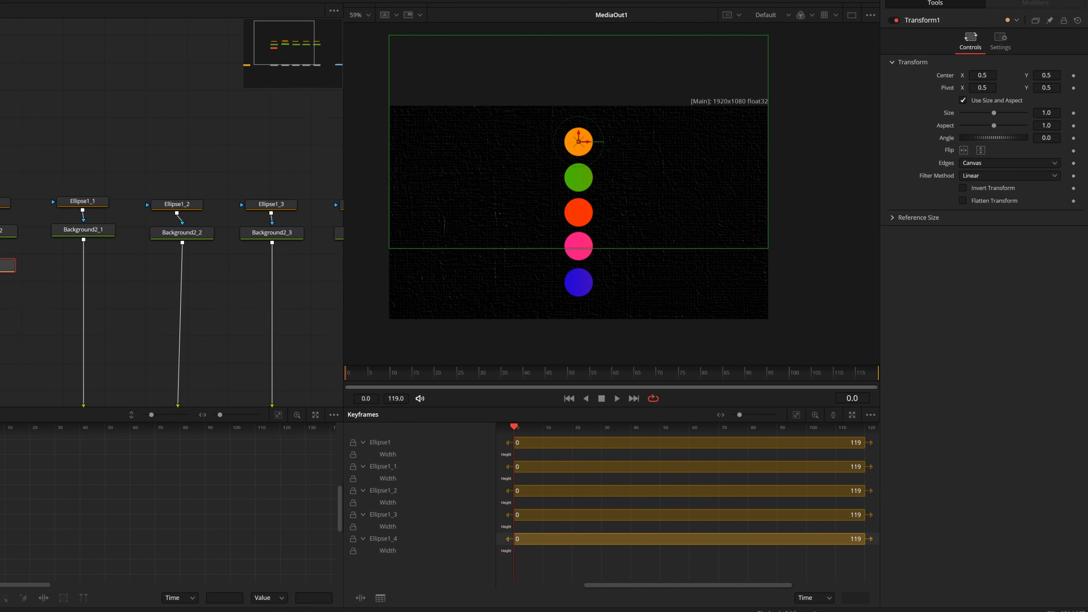
{"action": "left_click", "coordinate": [1073, 76]}
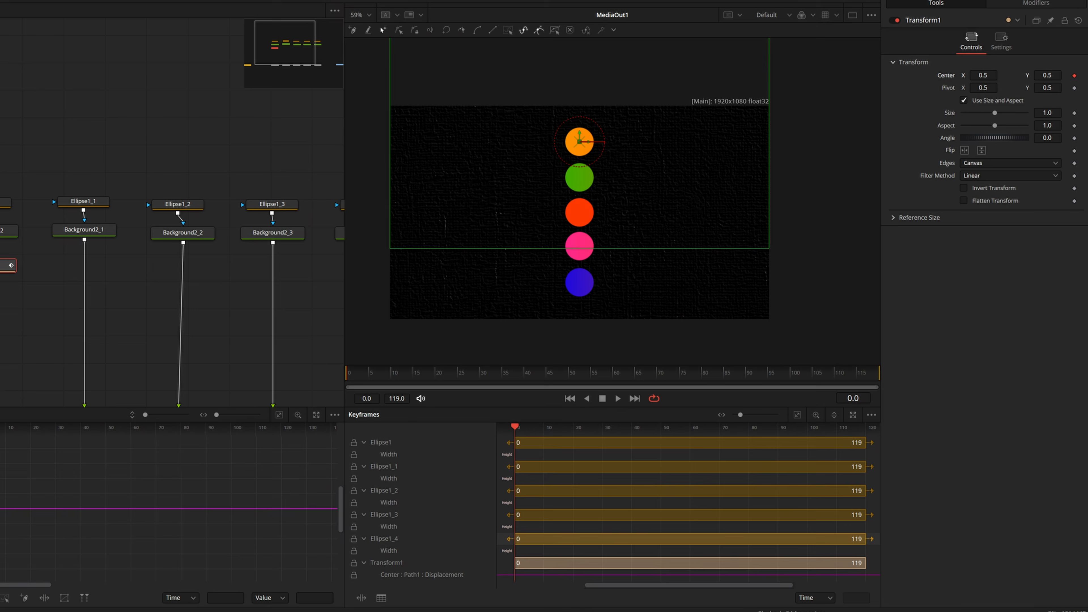
{"action": "left_click_drag", "start_coordinate": [579, 142], "coordinate": [408, 141]}
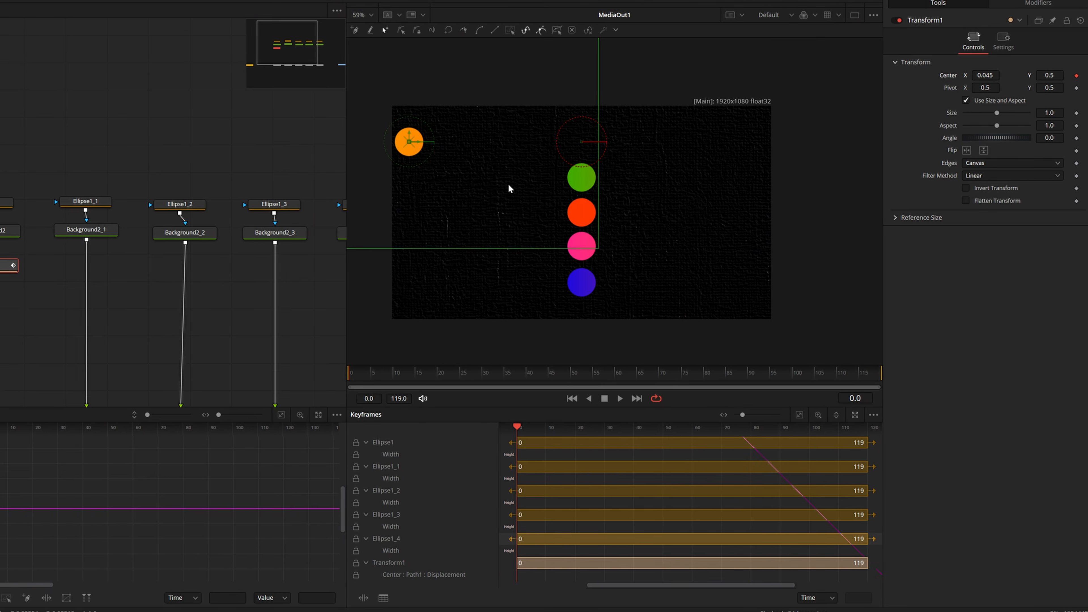
{"action": "left_click_drag", "start_coordinate": [403, 375], "coordinate": [531, 377]}
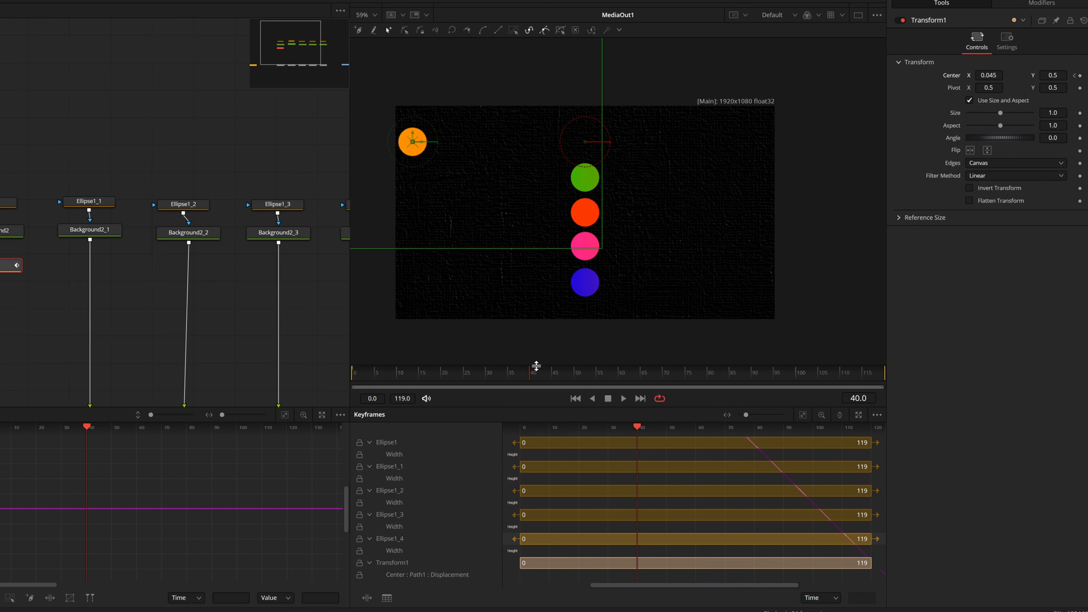
{"action": "left_click_drag", "start_coordinate": [410, 141], "coordinate": [761, 141]}
Smooth both keyframes of Transform1's displacement curve in the spline editor.
{"action": "scroll", "coordinate": [124, 474], "scroll_direction": "down", "scroll_amount": 3}
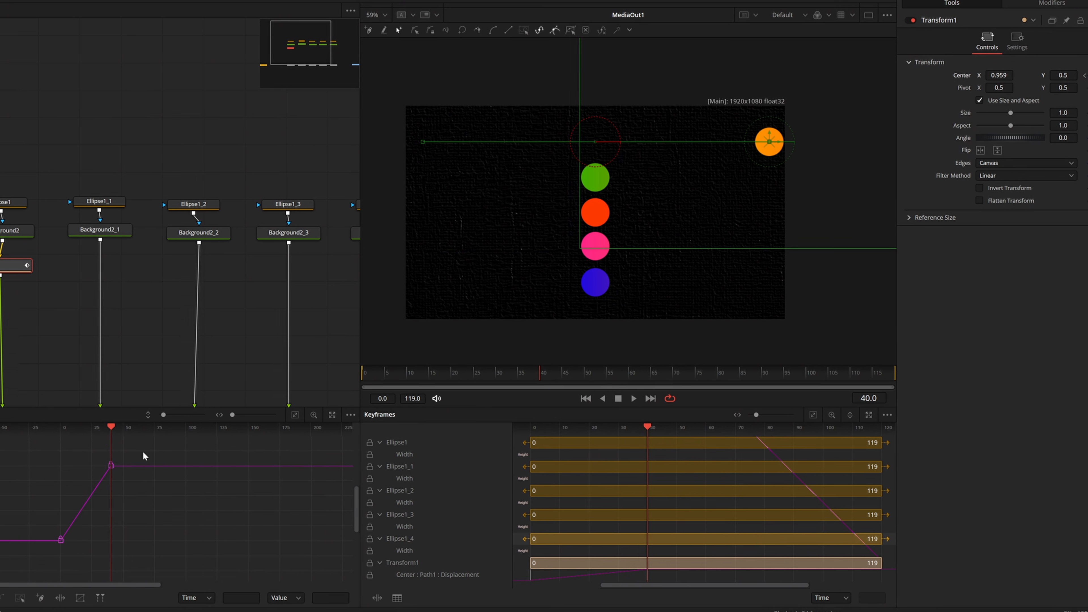
{"action": "left_click_drag", "start_coordinate": [146, 450], "coordinate": [26, 566]}
{"action": "key", "text": "s"}
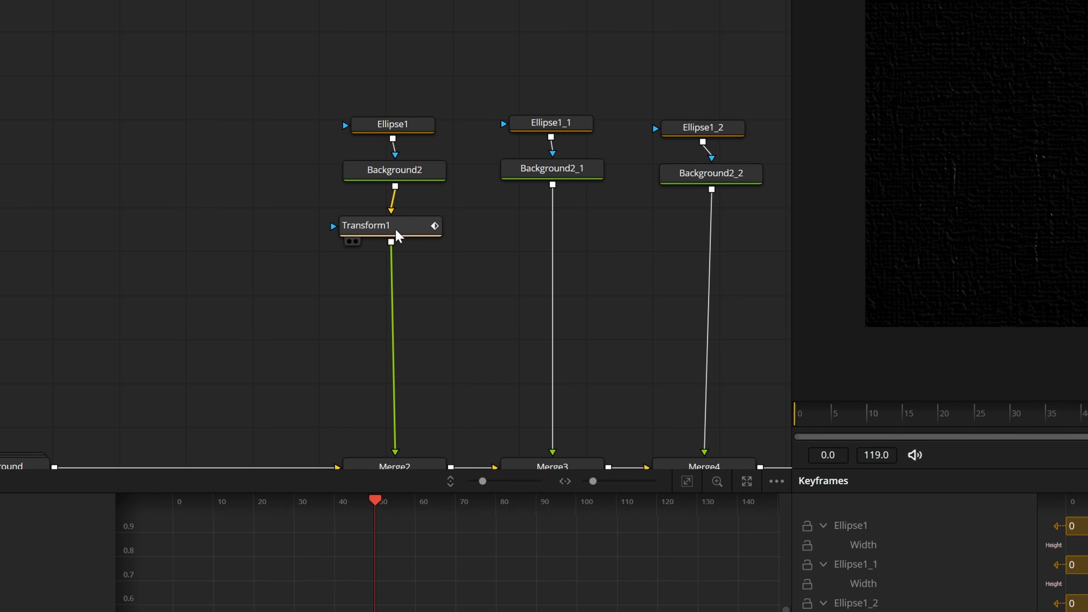
Detach the animated Transform1 from the node chain and rename it Masternode.
{"action": "left_click_drag", "start_coordinate": [390, 238], "coordinate": [103, 185]}
{"action": "scroll", "coordinate": [34, 182], "scroll_direction": "up", "scroll_amount": 2}
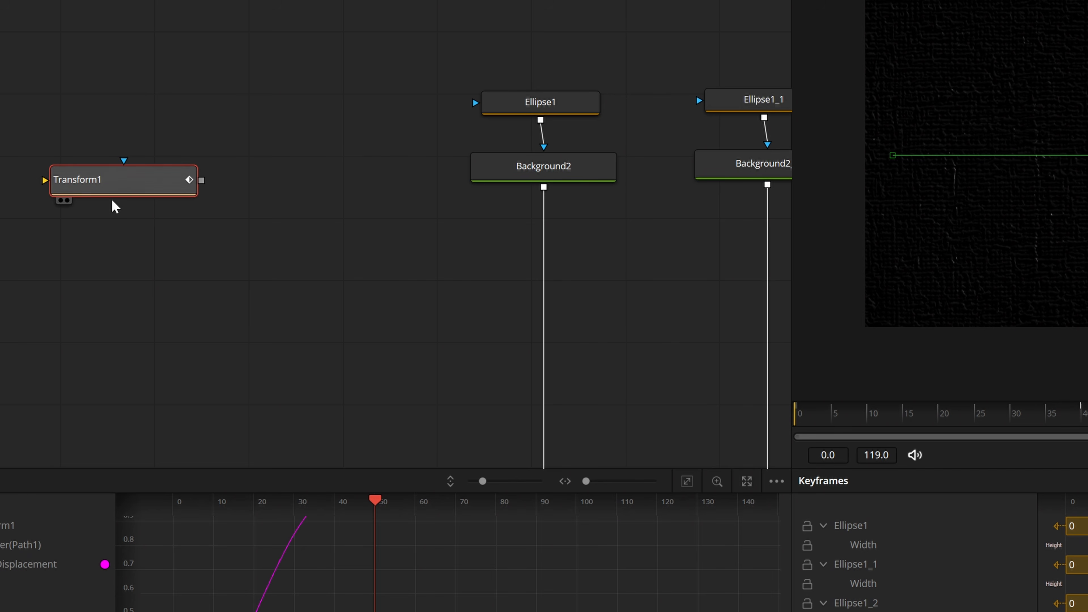
{"action": "key", "text": "F2"}
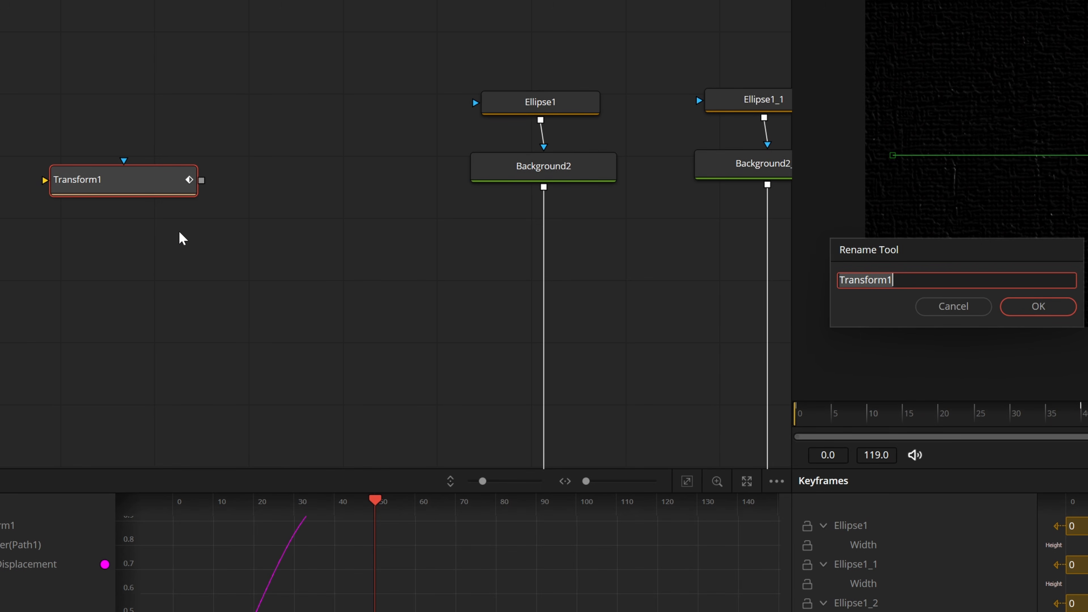
{"action": "type", "text": "Mase"}
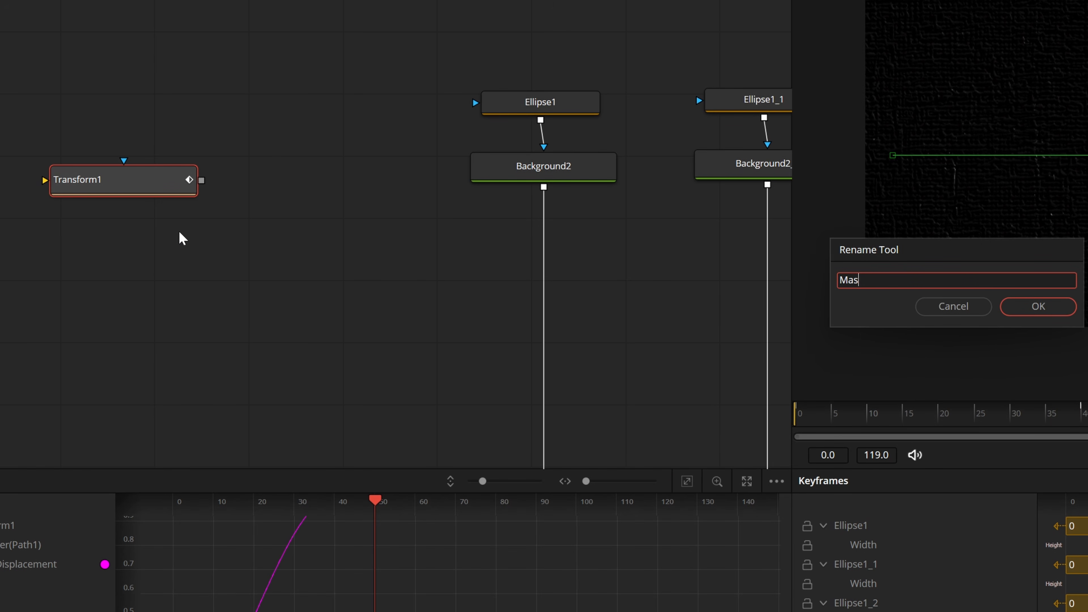
{"action": "type", "text": "ternode"}
{"action": "left_click", "coordinate": [1057, 309]}
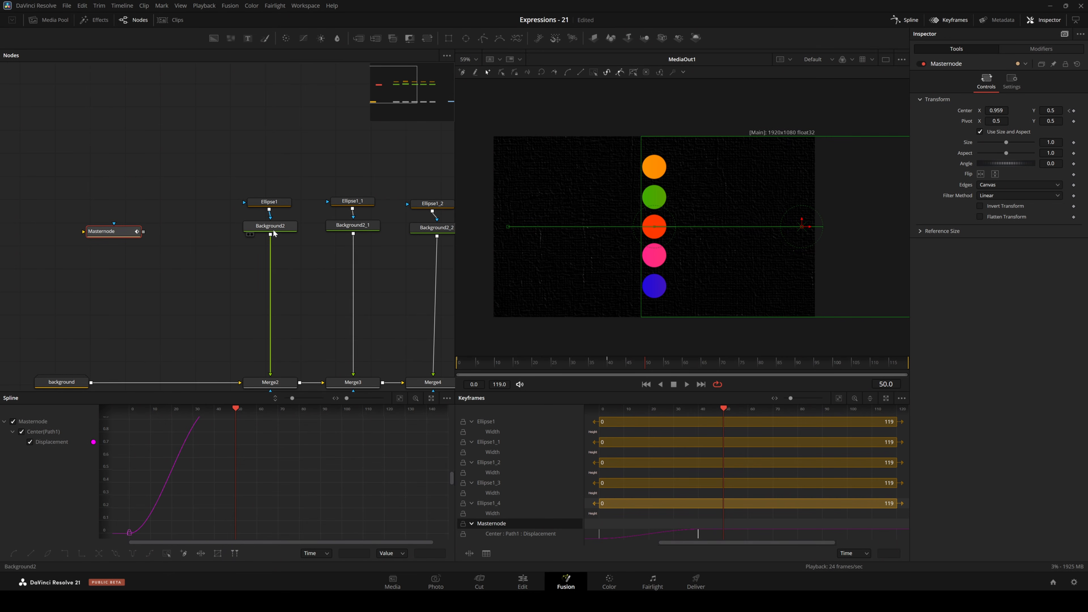
Insert a new Transform after Background2 and give its Center the expression MasterNode.Center.
{"action": "left_click", "coordinate": [272, 230]}
{"action": "left_click", "coordinate": [427, 38]}
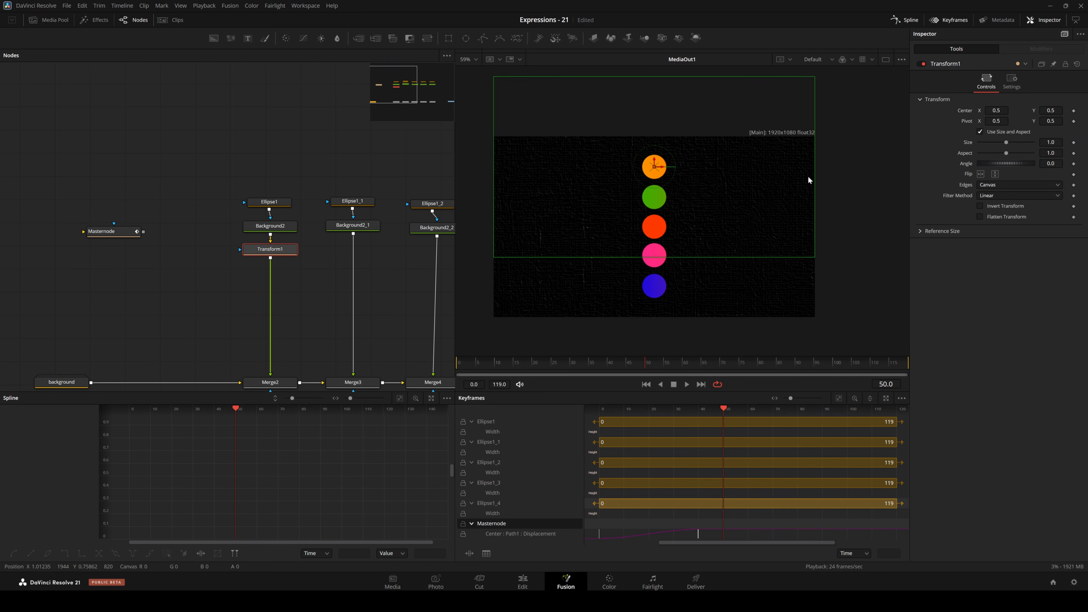
{"action": "right_click", "coordinate": [964, 112]}
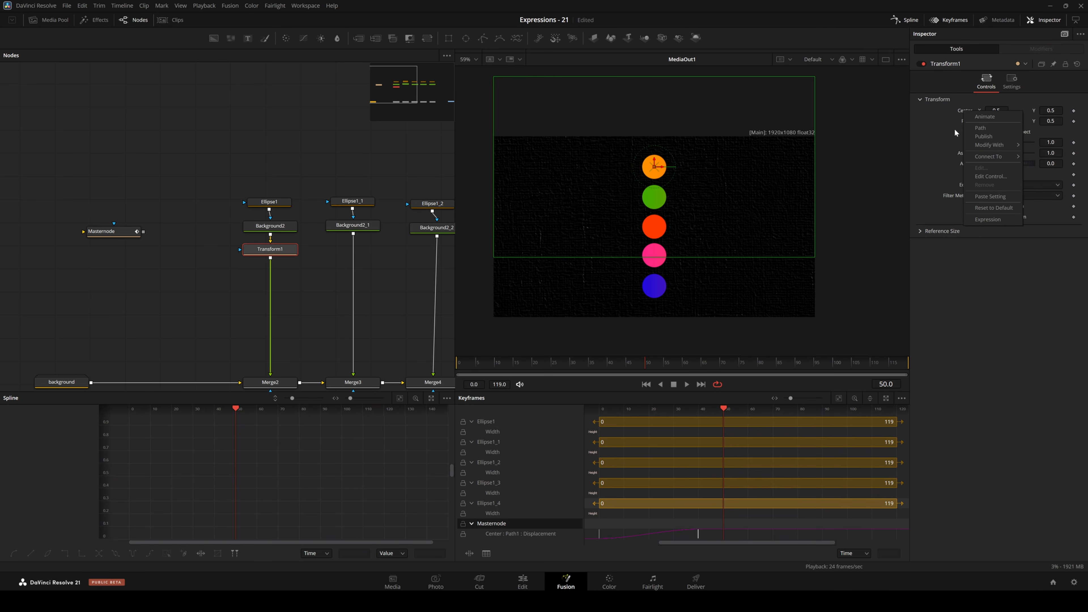
{"action": "left_click", "coordinate": [983, 218]}
{"action": "left_click", "coordinate": [1000, 120]}
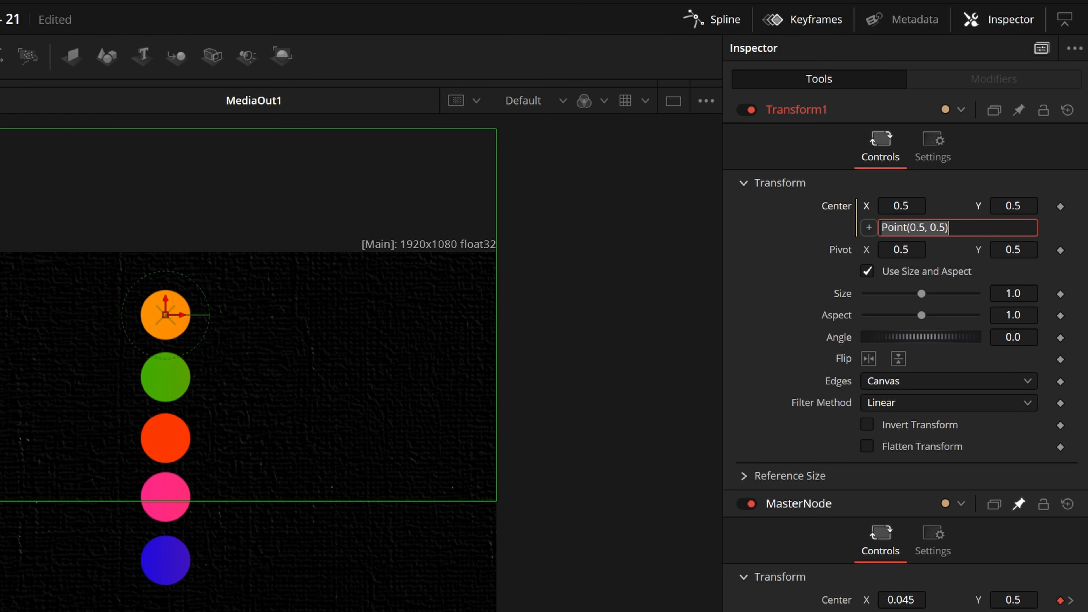
{"action": "type", "text": "Master"}
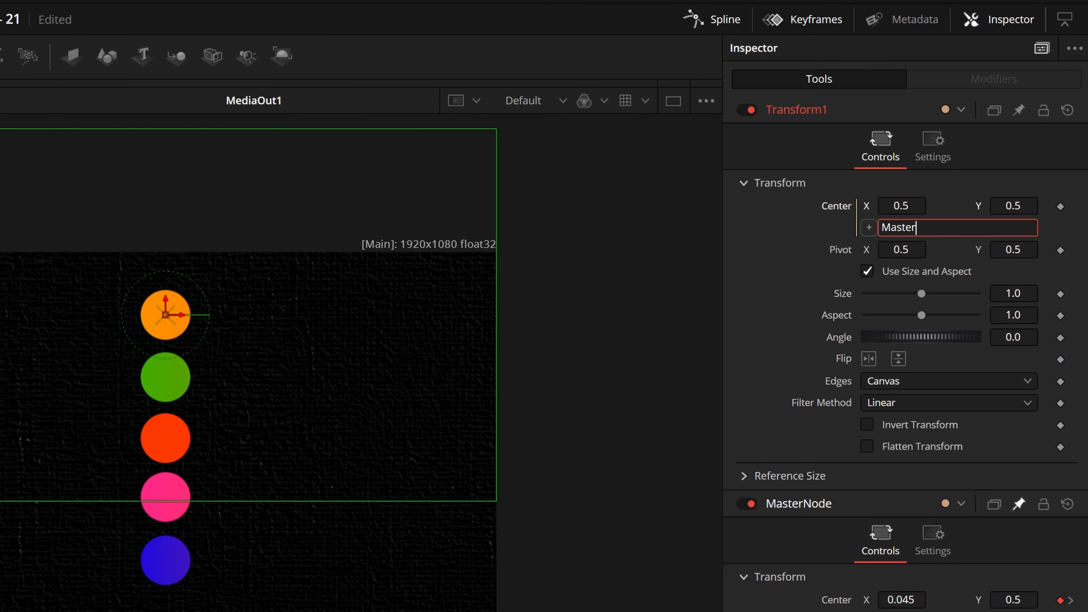
{"action": "type", "text": "Node/"}
{"action": "key", "text": "BackSpace"}
{"action": "type", "text": ".Center"}
{"action": "key", "text": "Return"}
Play the animation from the start to check the orange circle's motion, and rewind to the first frame.
{"action": "left_click_drag", "start_coordinate": [116, 537], "coordinate": [86, 555]}
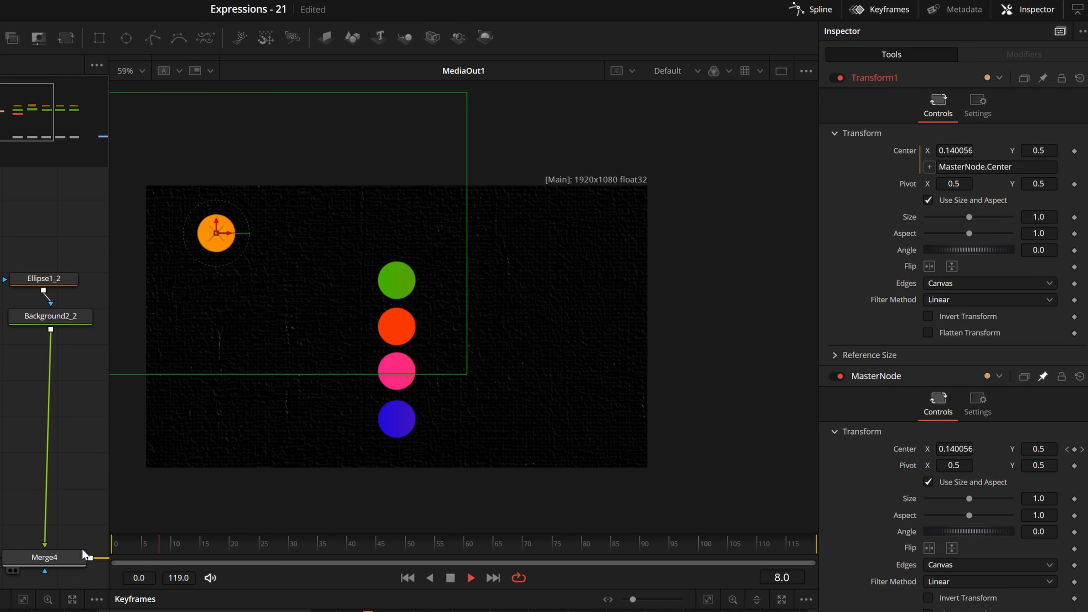
{"action": "key", "text": "space"}
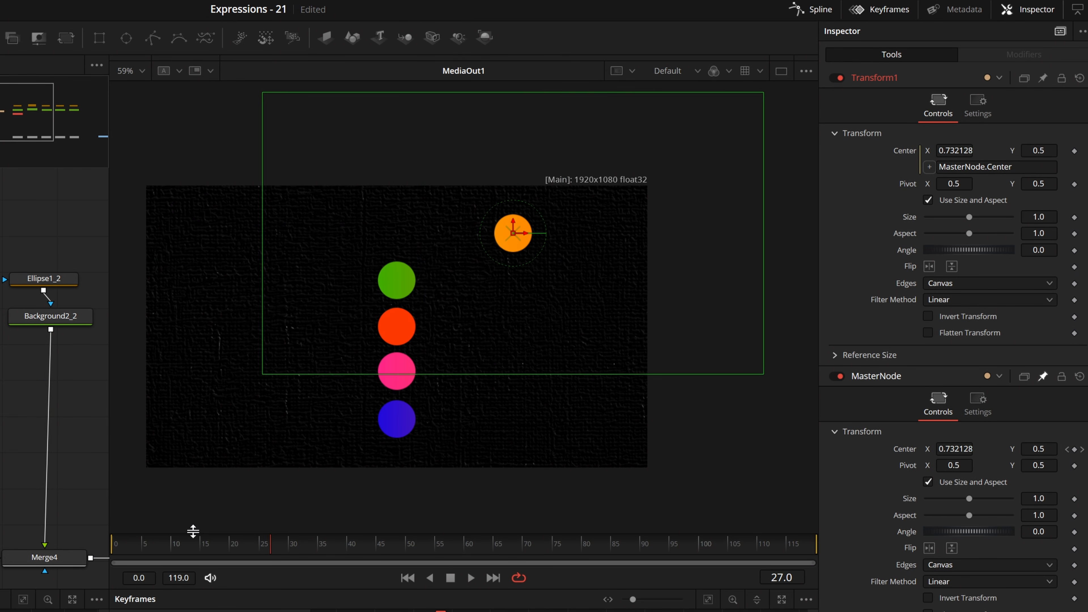
{"action": "left_click_drag", "start_coordinate": [159, 548], "coordinate": [93, 547]}
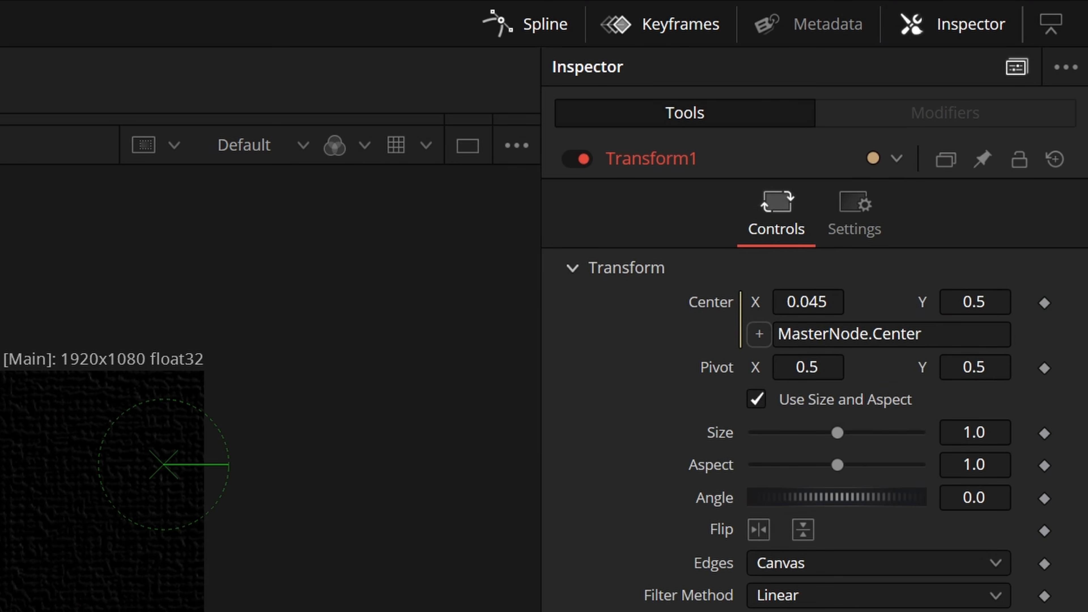
Replace .Center with :GetValue in Transform1's Center expression.
{"action": "left_click_drag", "start_coordinate": [923, 334], "coordinate": [868, 334]}
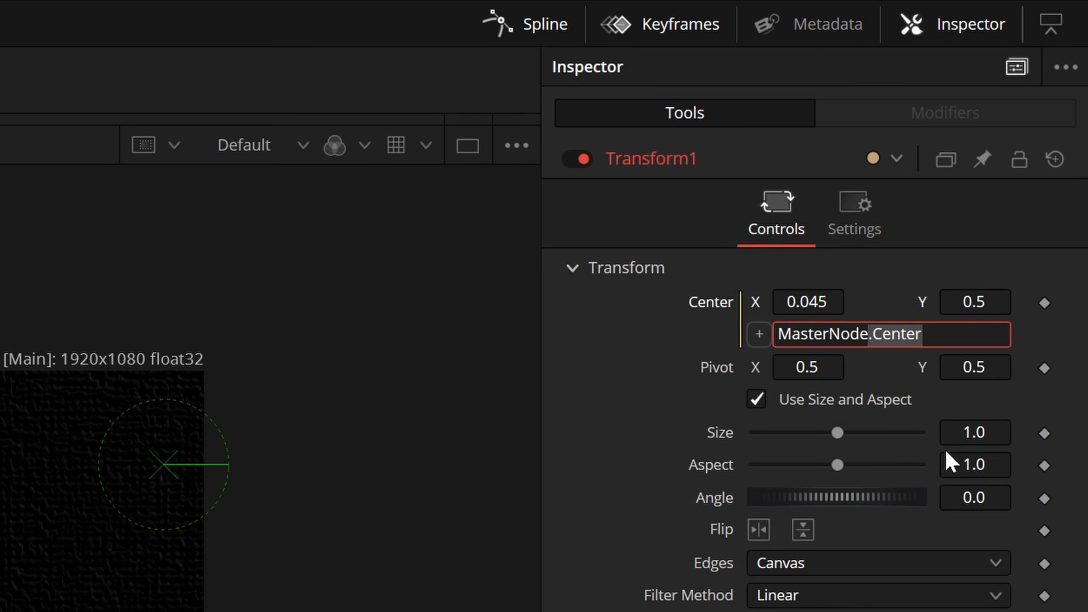
{"action": "type", "text": ":"}
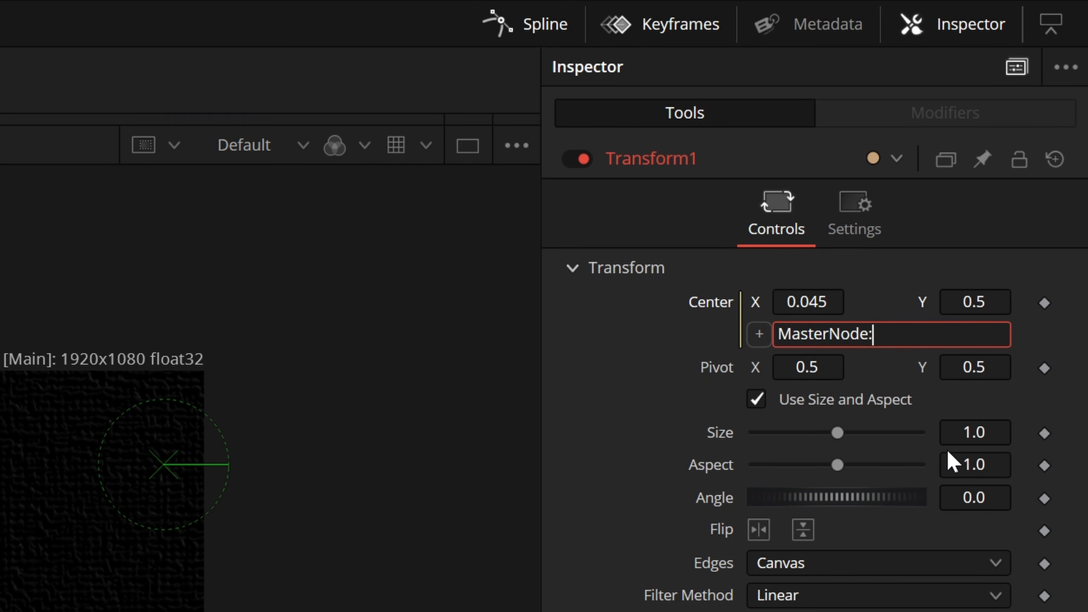
{"action": "type", "text": "GetValue"}
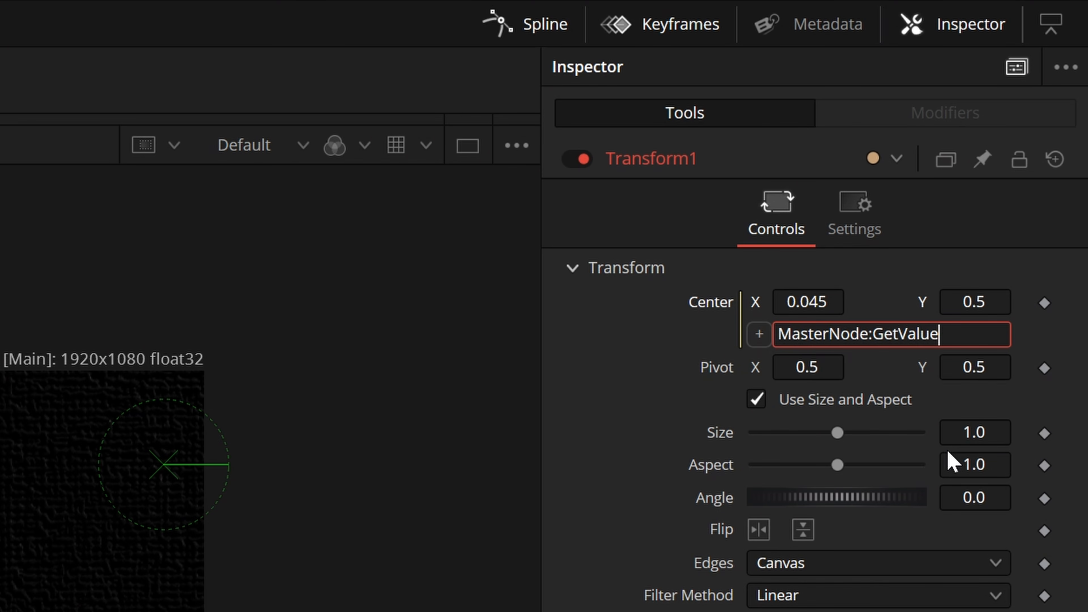
{"action": "type", "text": "(\"Center\", )"}
Complete Transform1's Center expression with the arguments ("Center", time-5).
{"action": "key", "text": "Left"}
{"action": "type", "text": ", "}
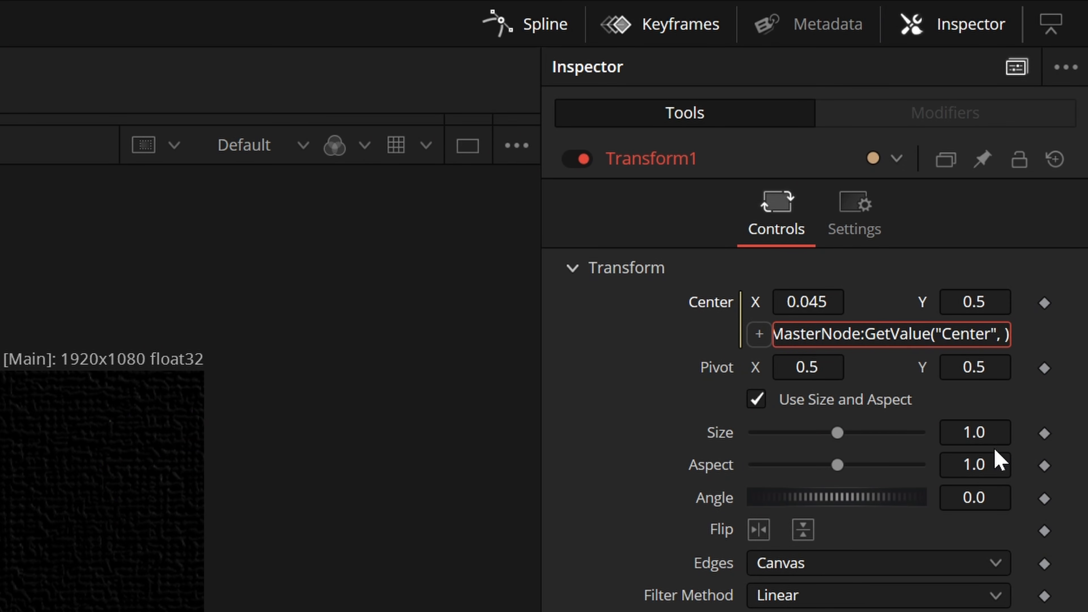
{"action": "type", "text": "time"}
{"action": "key", "text": "End"}
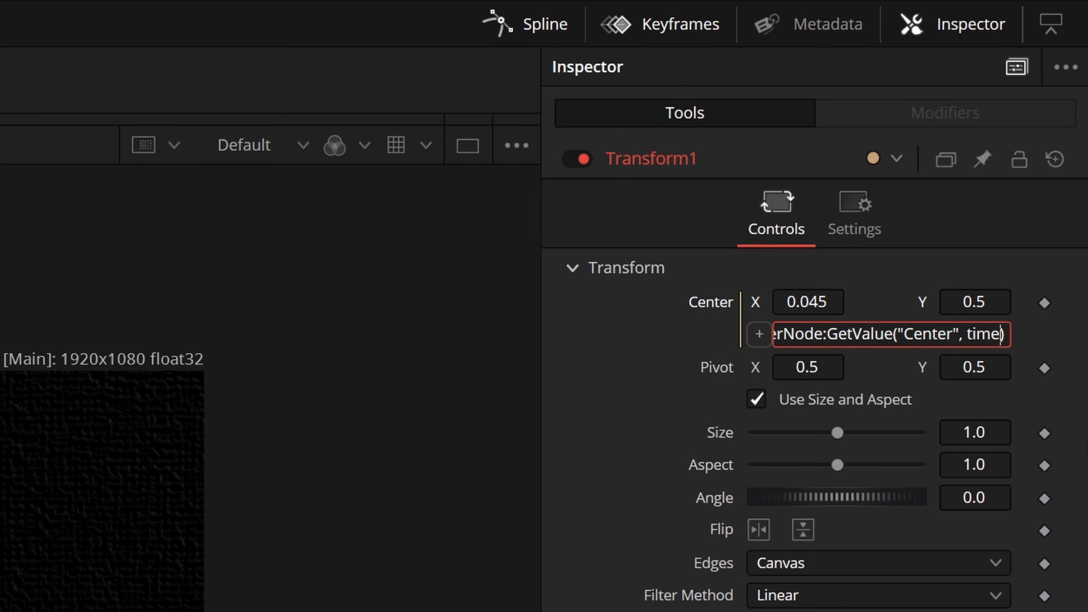
{"action": "type", "text": "-5"}
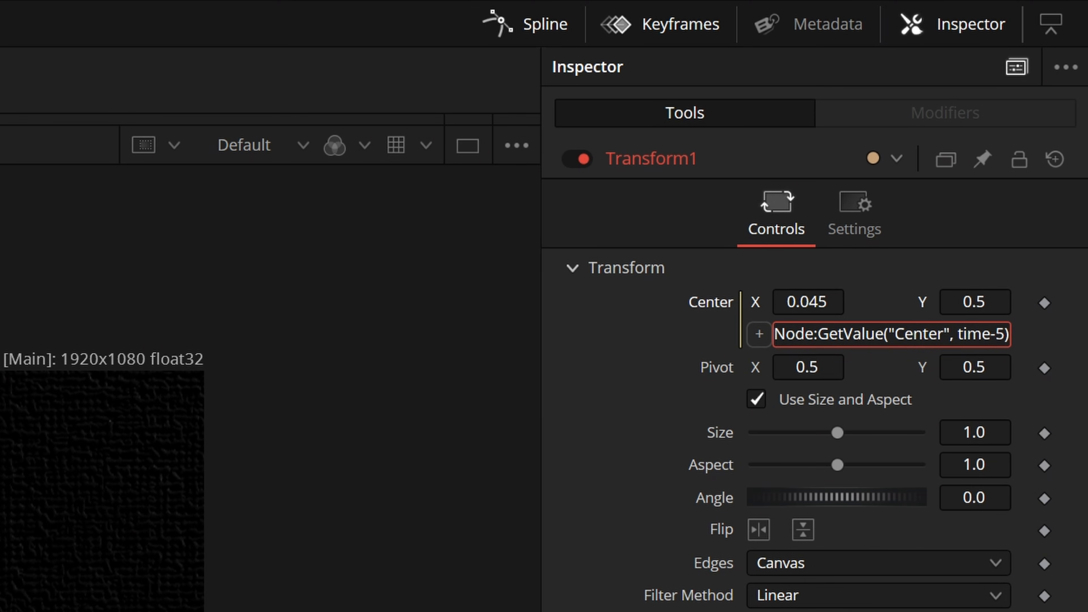
Play the animation from the start twice to check the orange circle's delayed motion.
{"action": "key", "text": "space"}
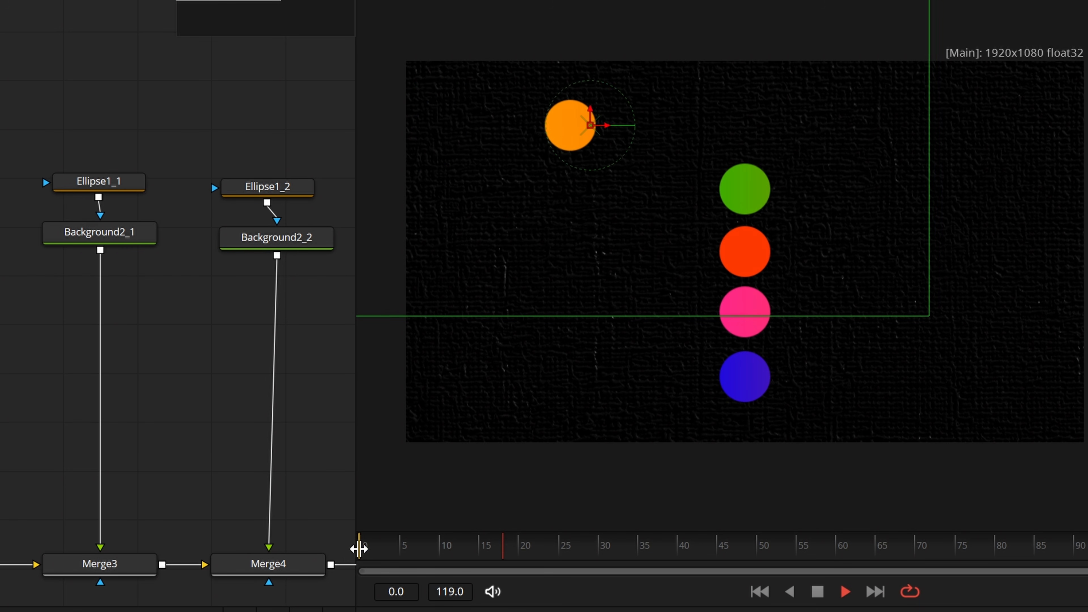
{"action": "key", "text": "space"}
{"action": "left_click_drag", "start_coordinate": [551, 552], "coordinate": [333, 553]}
{"action": "key", "text": "space"}
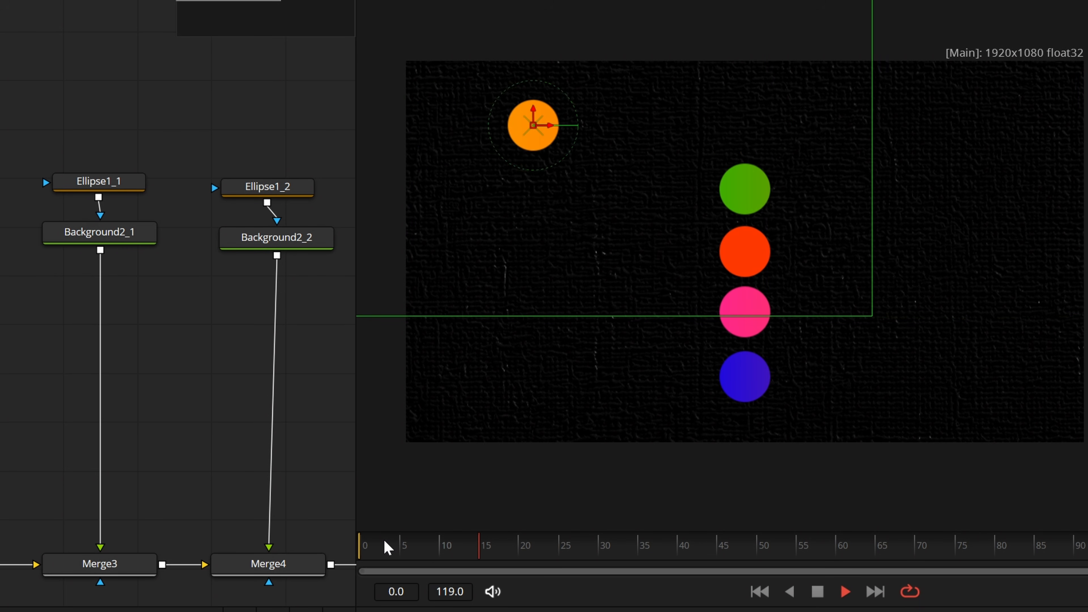
{"action": "key", "text": "space"}
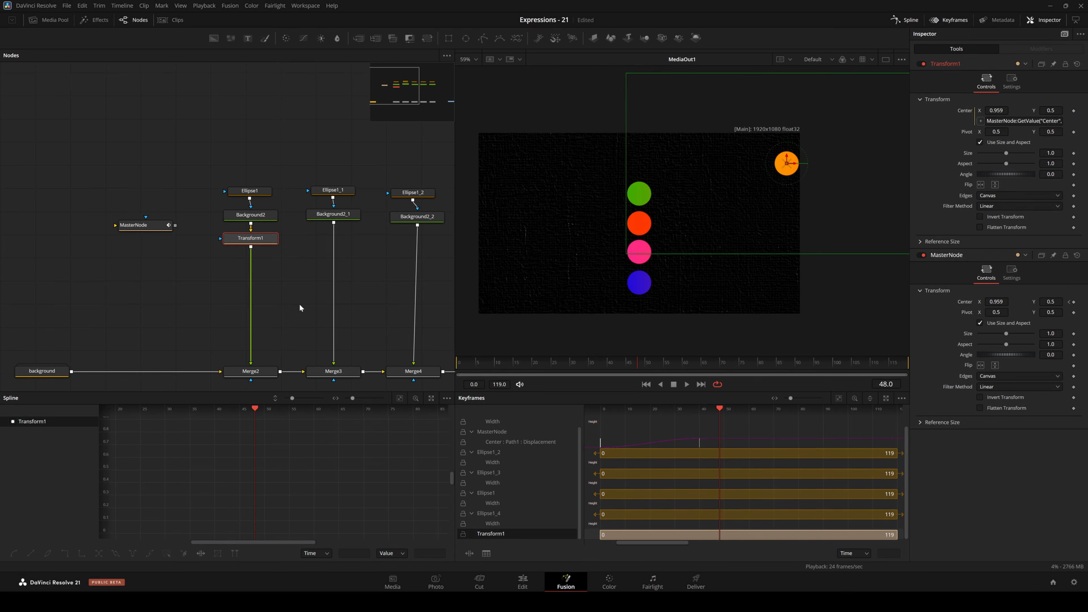
Start a new custom control on Transform1 with Delay as both its name and ID.
{"action": "left_click", "coordinate": [335, 313]}
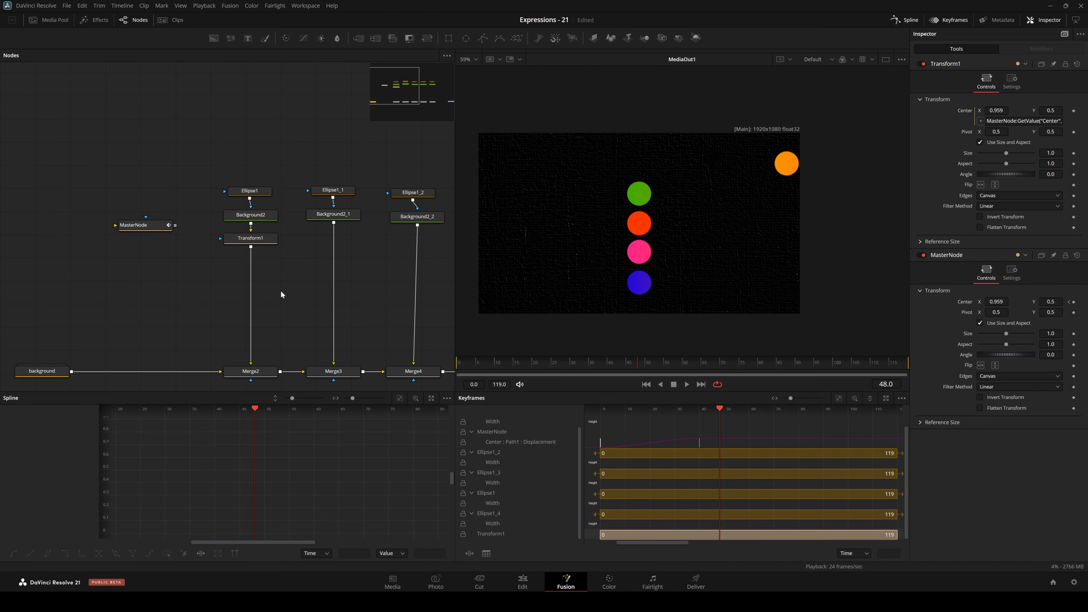
{"action": "left_click", "coordinate": [251, 237]}
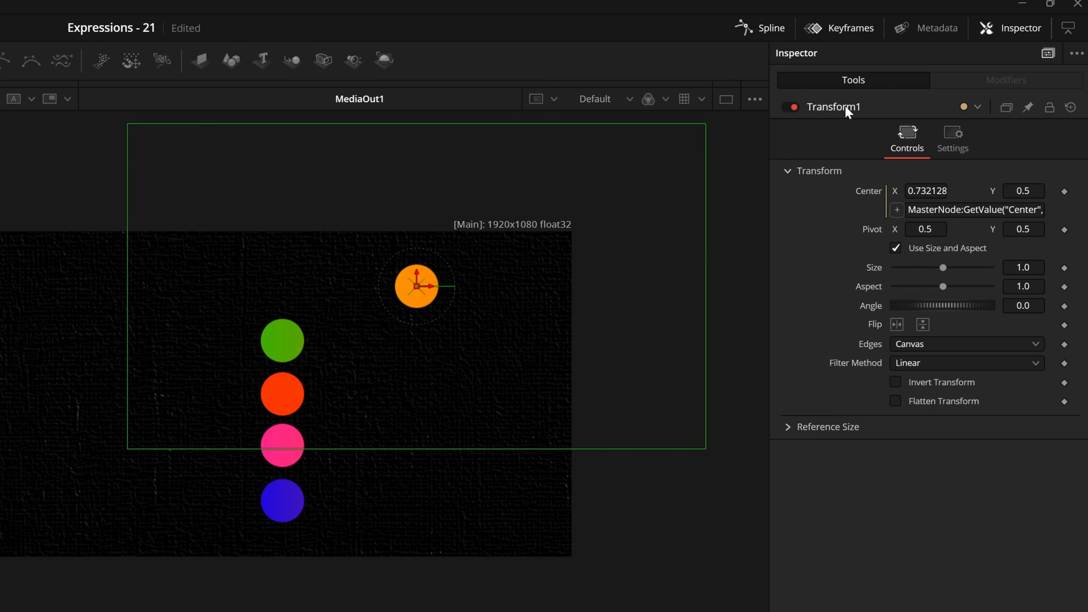
{"action": "right_click", "coordinate": [836, 105]}
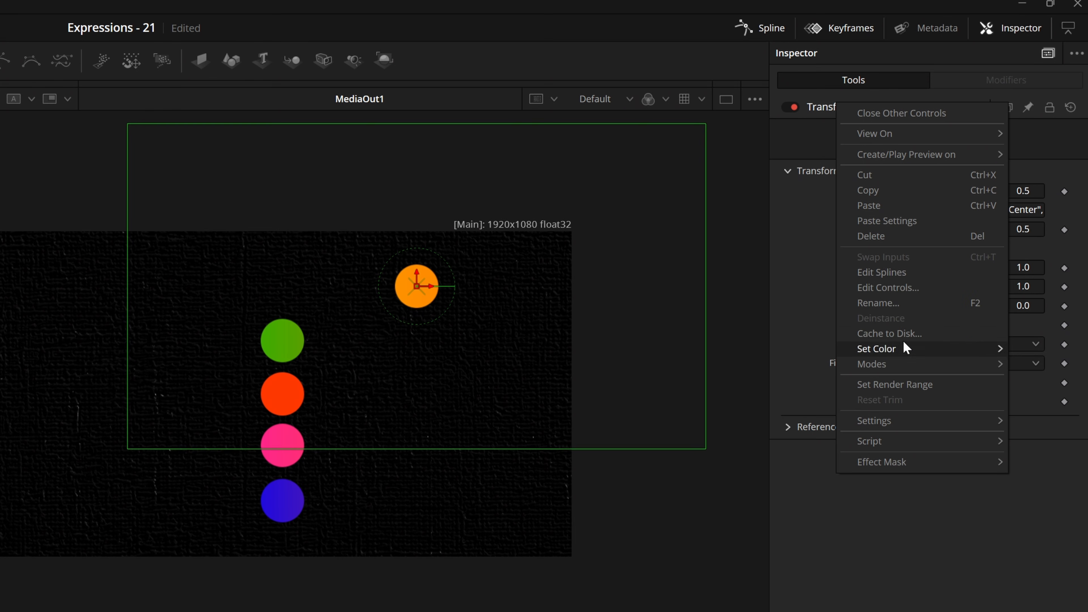
{"action": "left_click", "coordinate": [886, 288]}
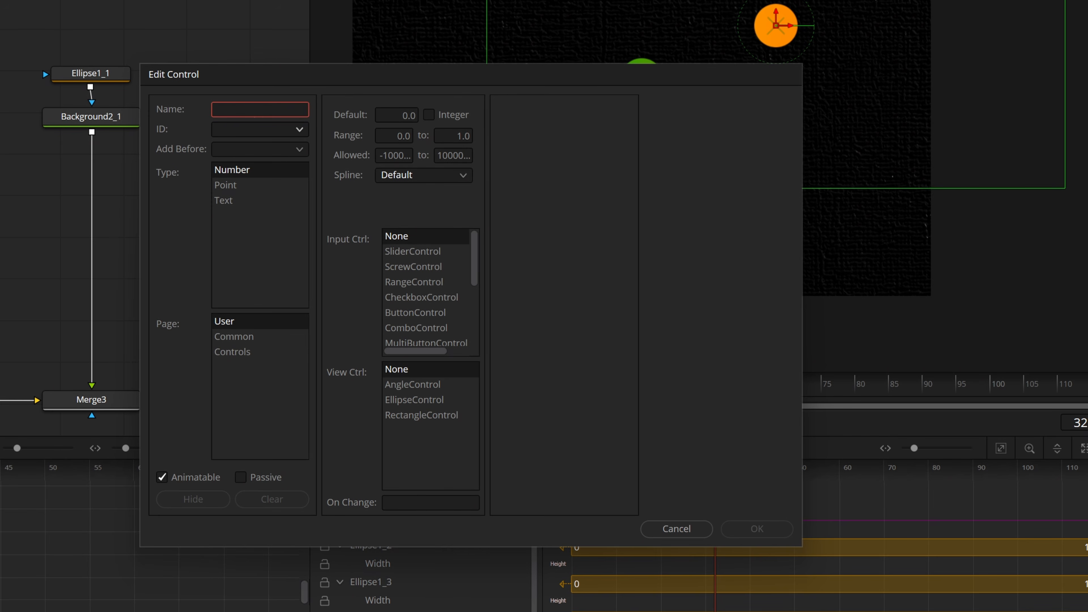
{"action": "type", "text": "Delay"}
{"action": "key", "text": "BackSpace"}
{"action": "key", "text": "BackSpace"}
{"action": "type", "text": "ay"}
{"action": "key", "text": "Tab"}
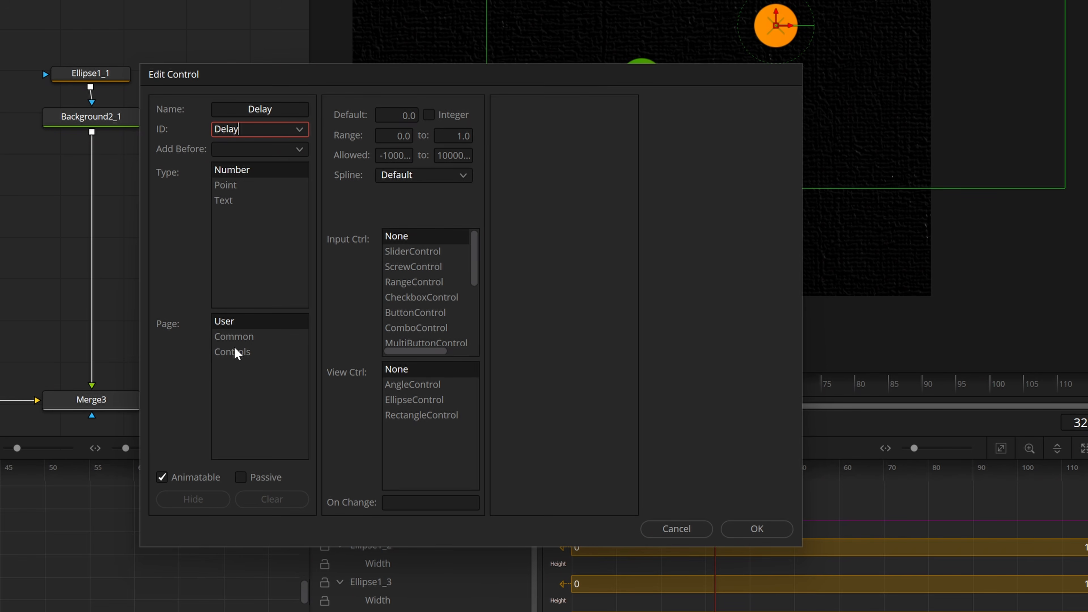
Create the Delay control as an integer SliderControl on the Controls page with a range up to 100.
{"action": "left_click", "coordinate": [268, 351]}
{"action": "left_click", "coordinate": [428, 115]}
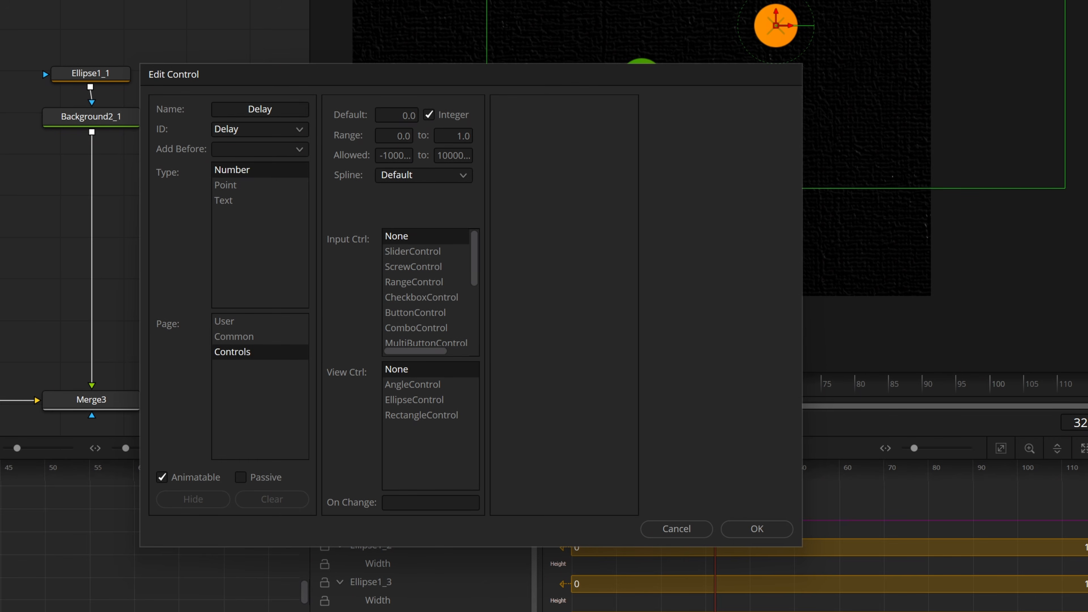
{"action": "left_click", "coordinate": [454, 135]}
{"action": "type", "text": "00"}
{"action": "left_click", "coordinate": [413, 254]}
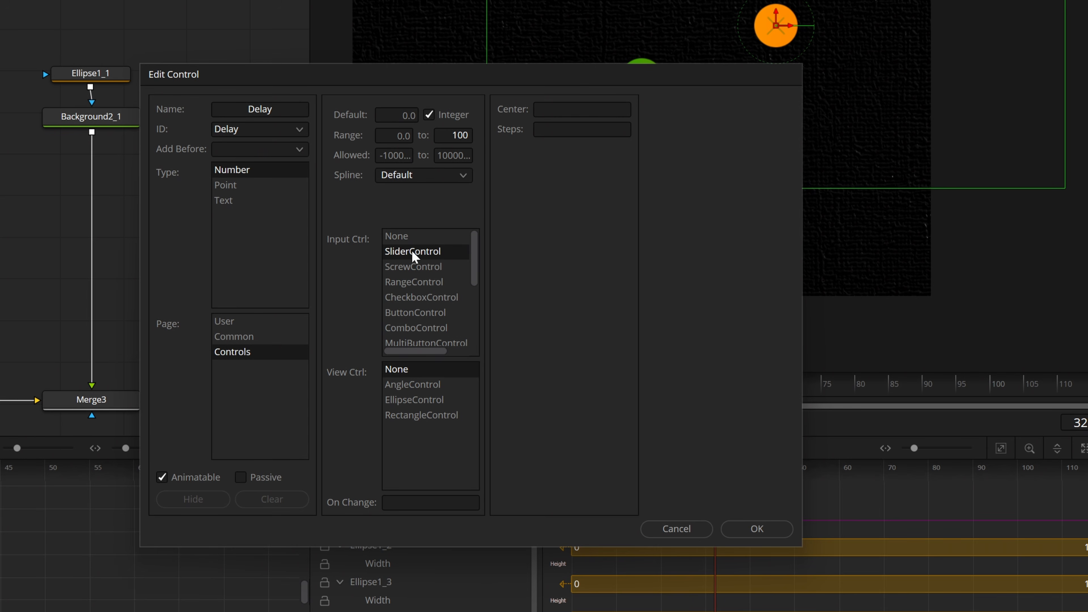
{"action": "left_click", "coordinate": [757, 532]}
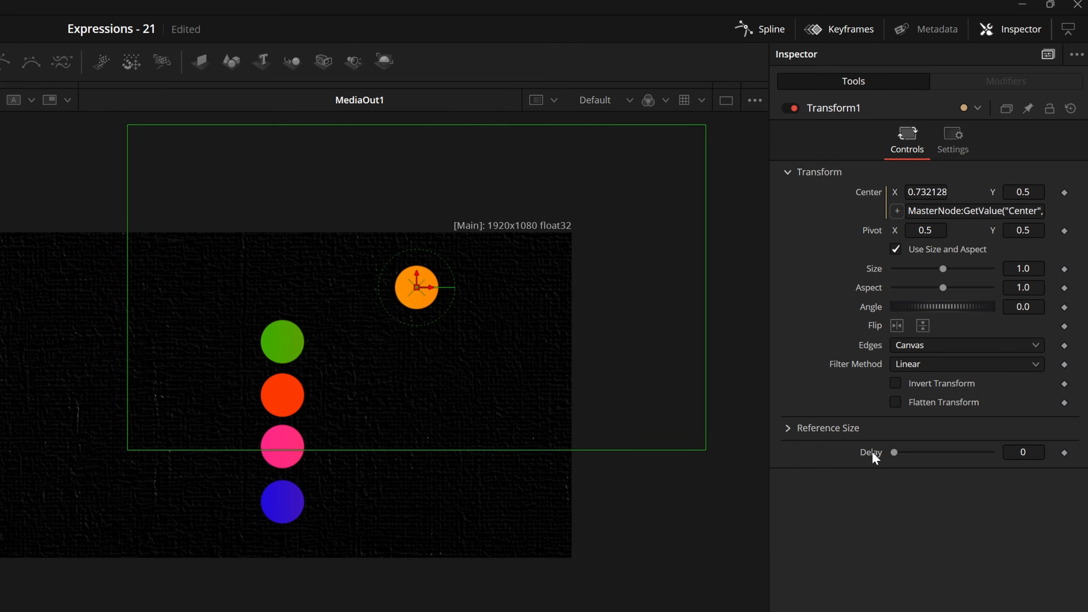
Replace the 5 with Delay in Transform1's Center expression so the offset reads time-Delay.
{"action": "left_click", "coordinate": [1006, 211]}
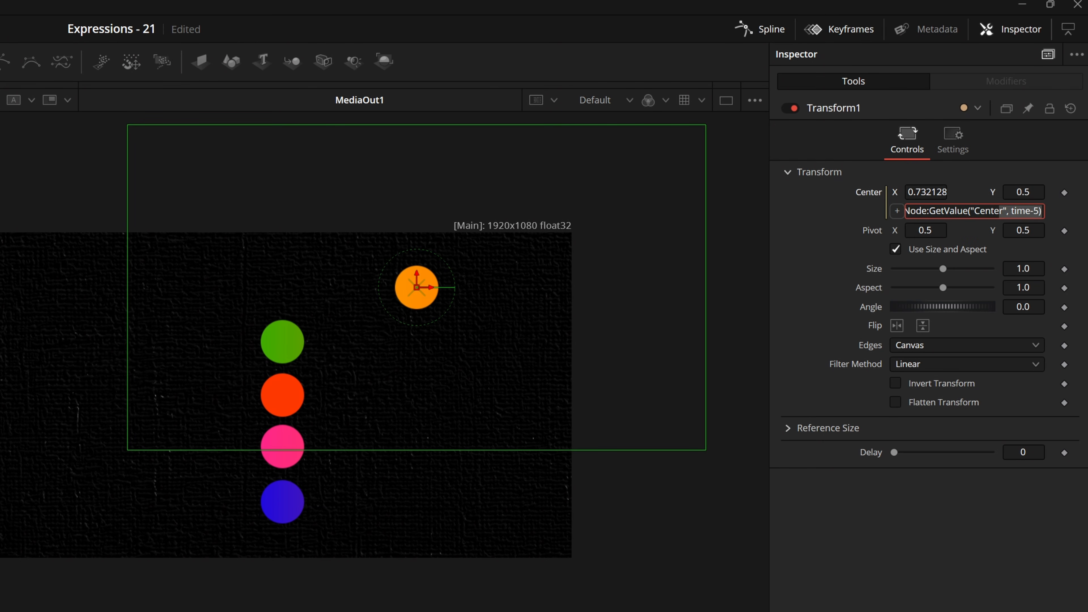
{"action": "left_click", "coordinate": [1036, 211]}
{"action": "key", "text": "BackSpace"}
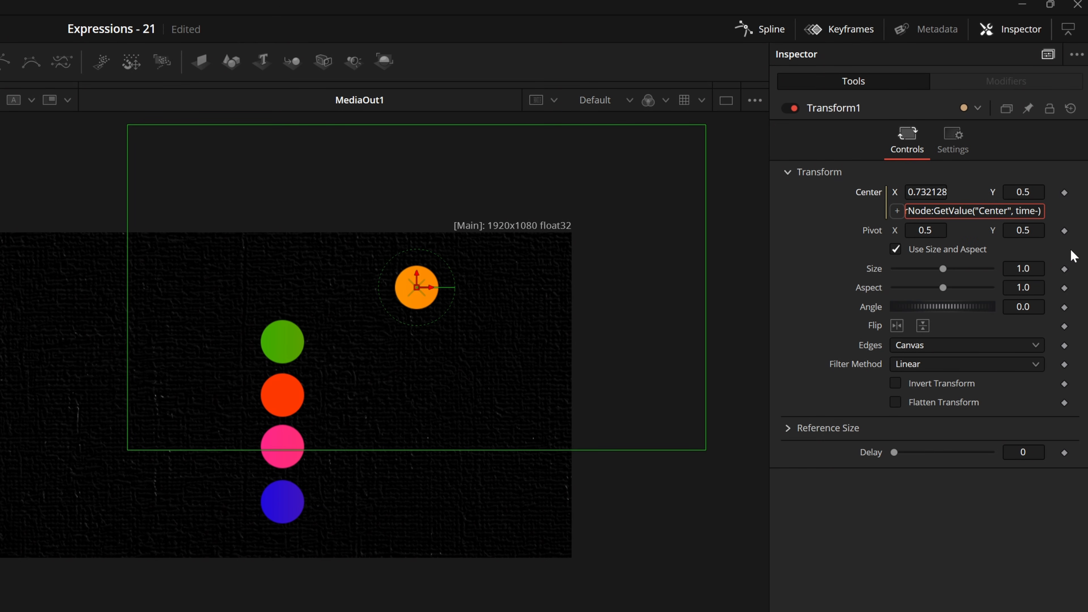
{"action": "type", "text": "Delay"}
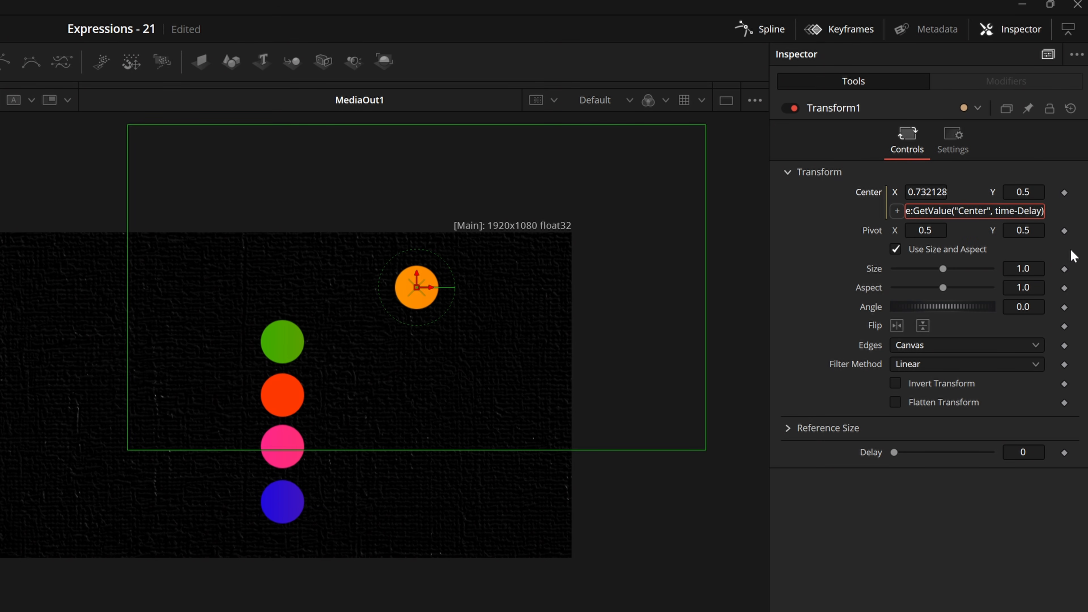
{"action": "key", "text": "Return"}
Set Transform1's Delay to 19 and play the animation from the start to check the orange circle's delay.
{"action": "left_click_drag", "start_coordinate": [896, 452], "coordinate": [912, 452]}
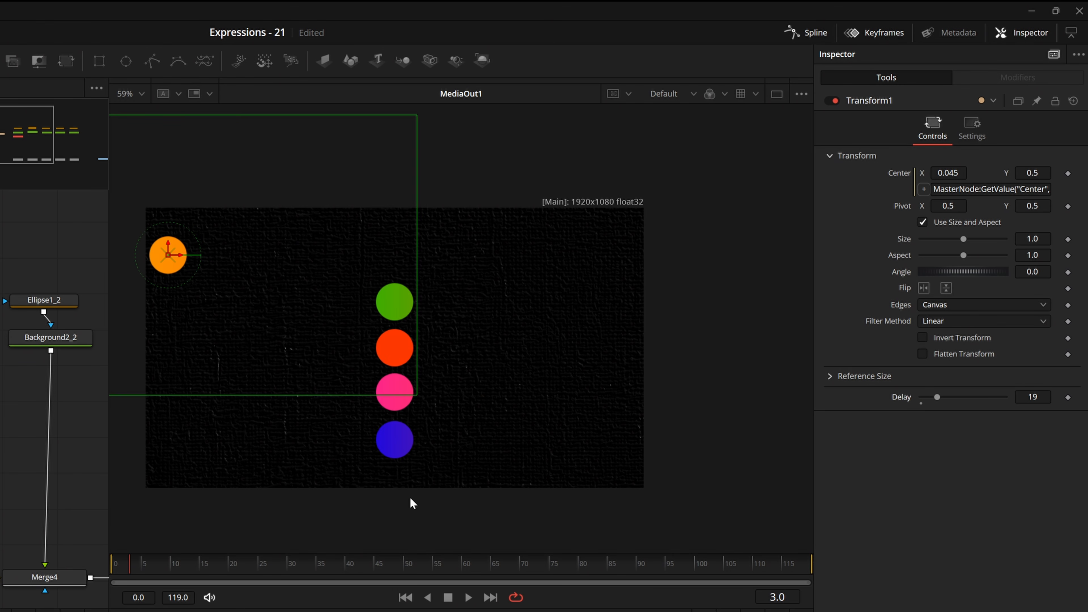
{"action": "key", "text": "space"}
{"action": "left_click_drag", "start_coordinate": [247, 562], "coordinate": [89, 566]}
{"action": "key", "text": "space"}
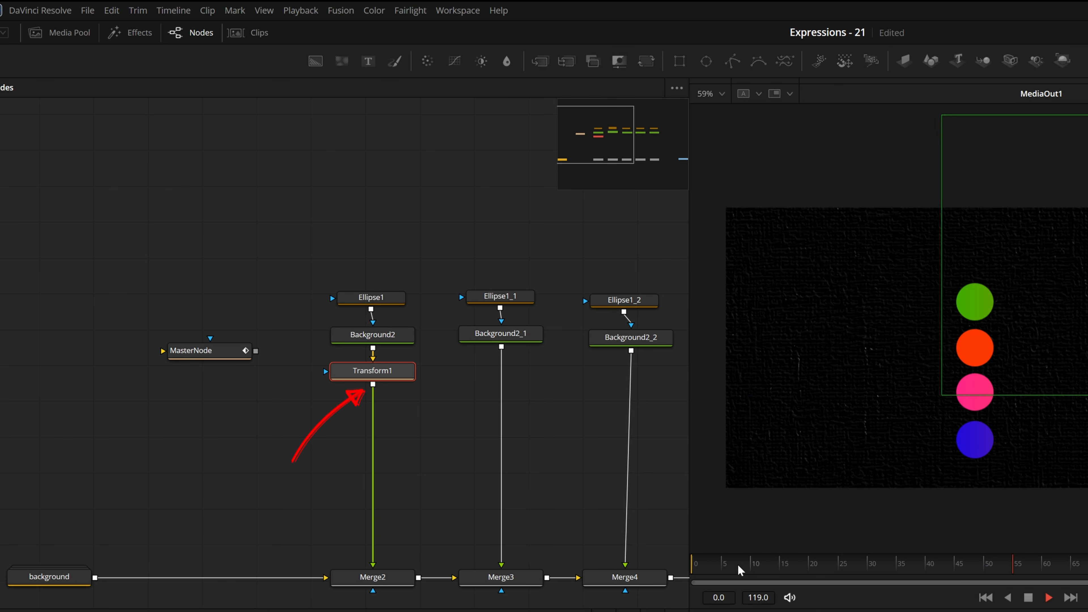
Move Transform1 slightly further below Background2, return to the first frame, and paste a copy of Transform1 after Background2_1.
{"action": "scroll", "coordinate": [482, 410], "scroll_direction": "down", "scroll_amount": 2}
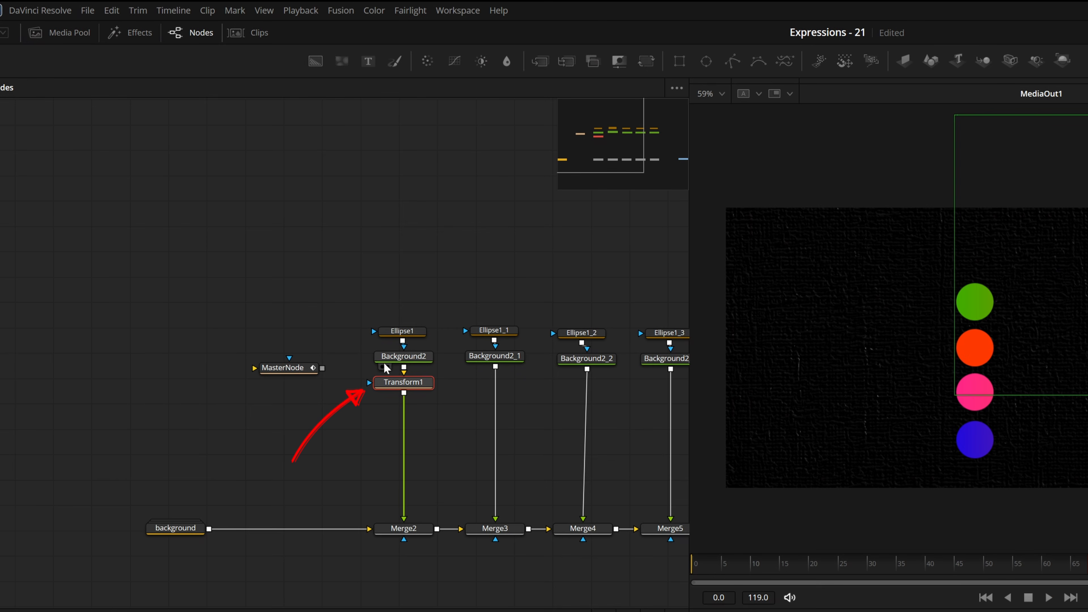
{"action": "scroll", "coordinate": [463, 326], "scroll_direction": "up", "scroll_amount": 4}
{"action": "left_click_drag", "start_coordinate": [450, 384], "coordinate": [466, 407]}
{"action": "scroll", "coordinate": [475, 417], "scroll_direction": "down", "scroll_amount": 3}
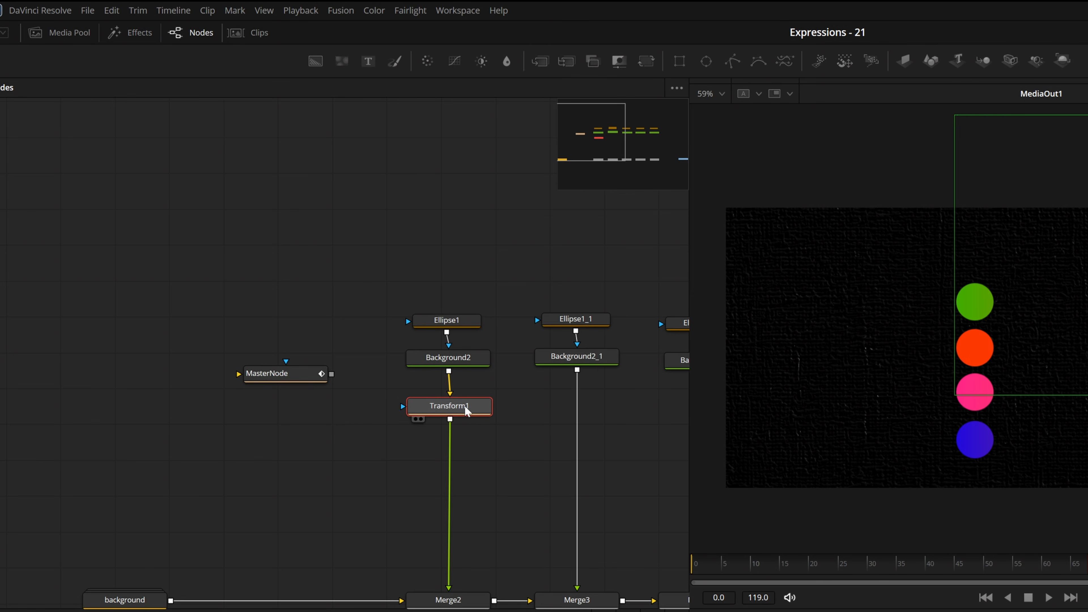
{"action": "left_click", "coordinate": [692, 564]}
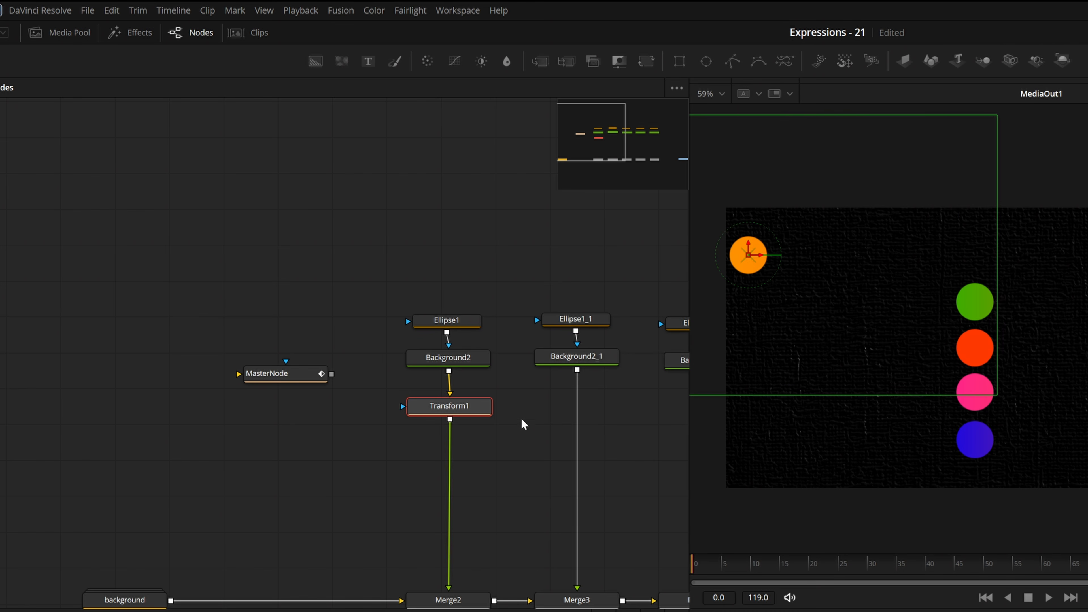
{"action": "key", "text": "ctrl+c"}
{"action": "left_click", "coordinate": [575, 361]}
{"action": "key", "text": "ctrl+v"}
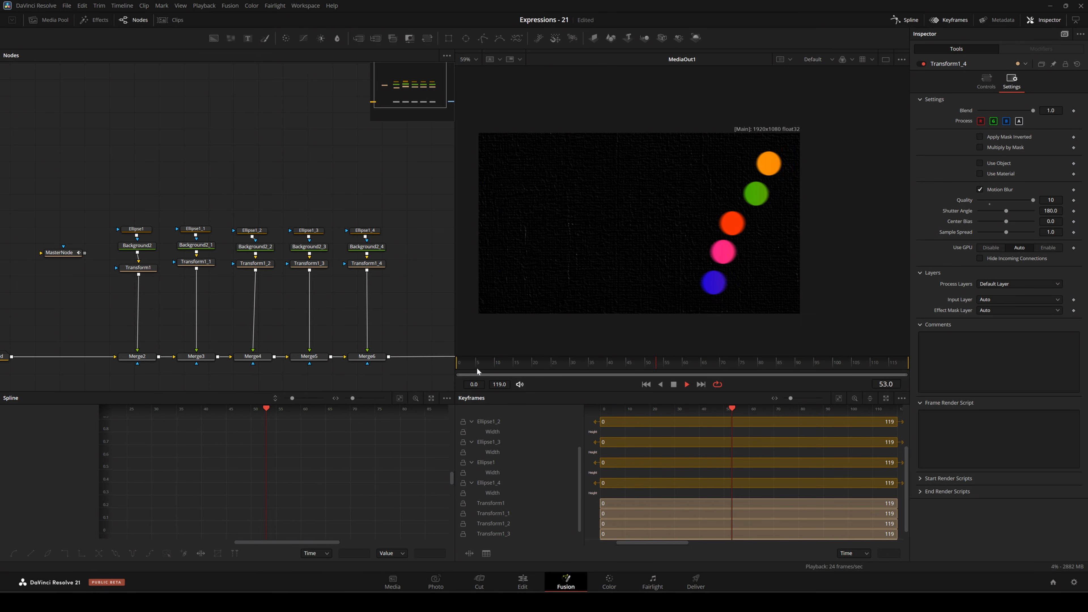
Stop the playback and reshape the easing of MasterNode's Displacement curve in the Spline editor.
{"action": "key", "text": "space"}
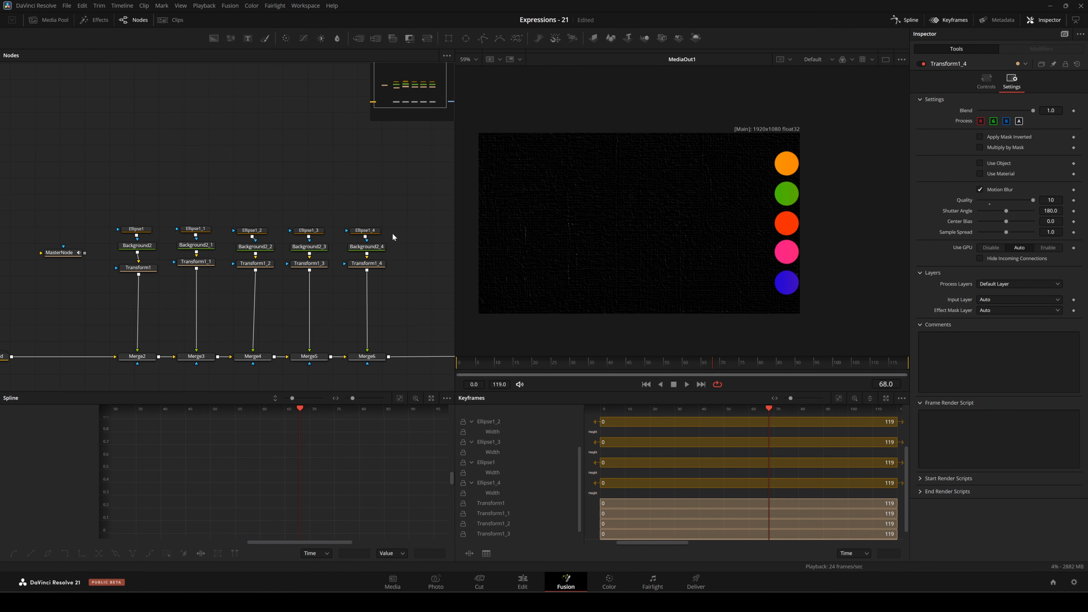
{"action": "scroll", "coordinate": [274, 300], "scroll_direction": "left", "scroll_amount": 3}
{"action": "left_click", "coordinate": [144, 249]}
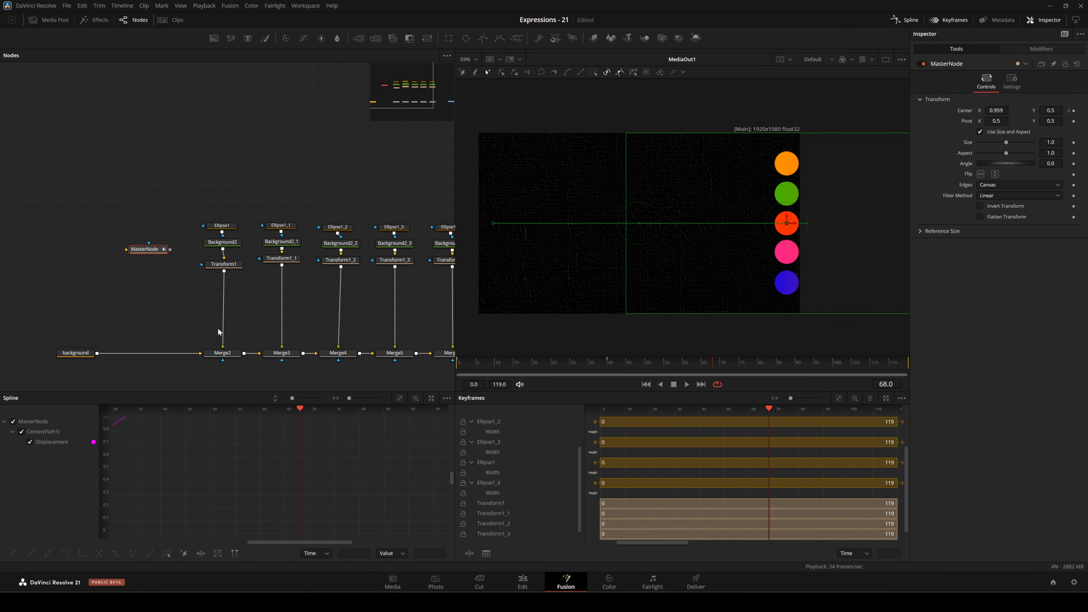
{"action": "scroll", "coordinate": [284, 467], "scroll_direction": "down", "scroll_amount": 4}
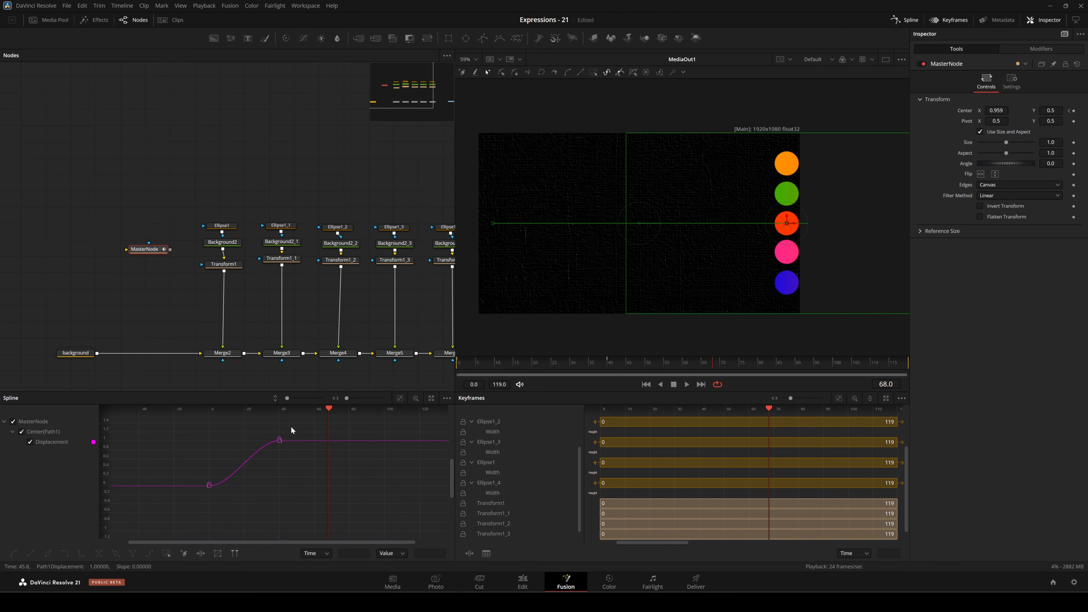
{"action": "left_click_drag", "start_coordinate": [298, 422], "coordinate": [217, 433]}
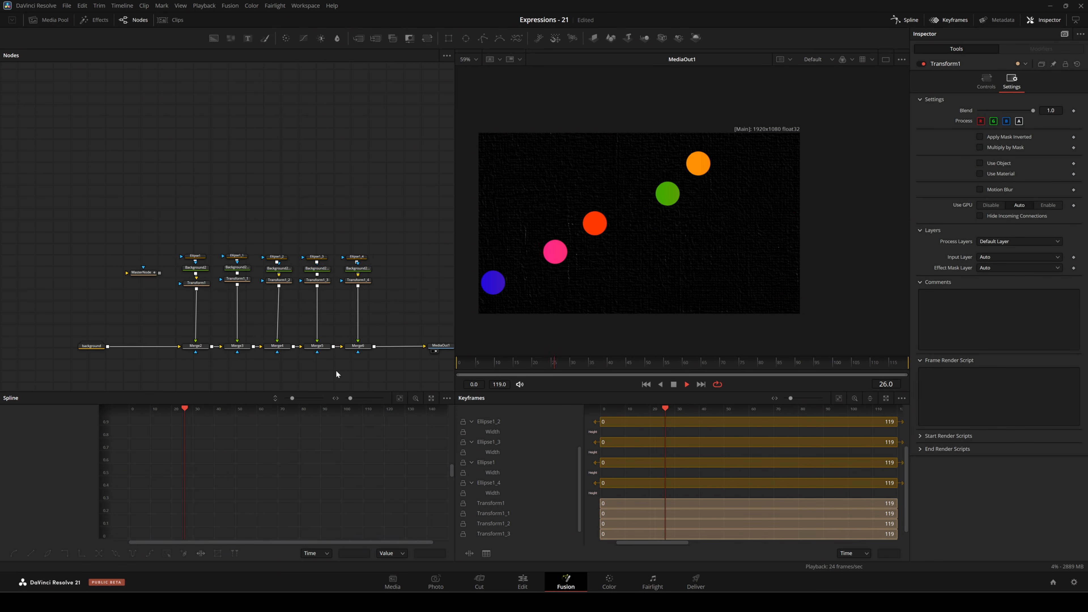
Add intermediate points to MasterNode's Displacement curve to vary the motion, and play the animation.
{"action": "key", "text": "space"}
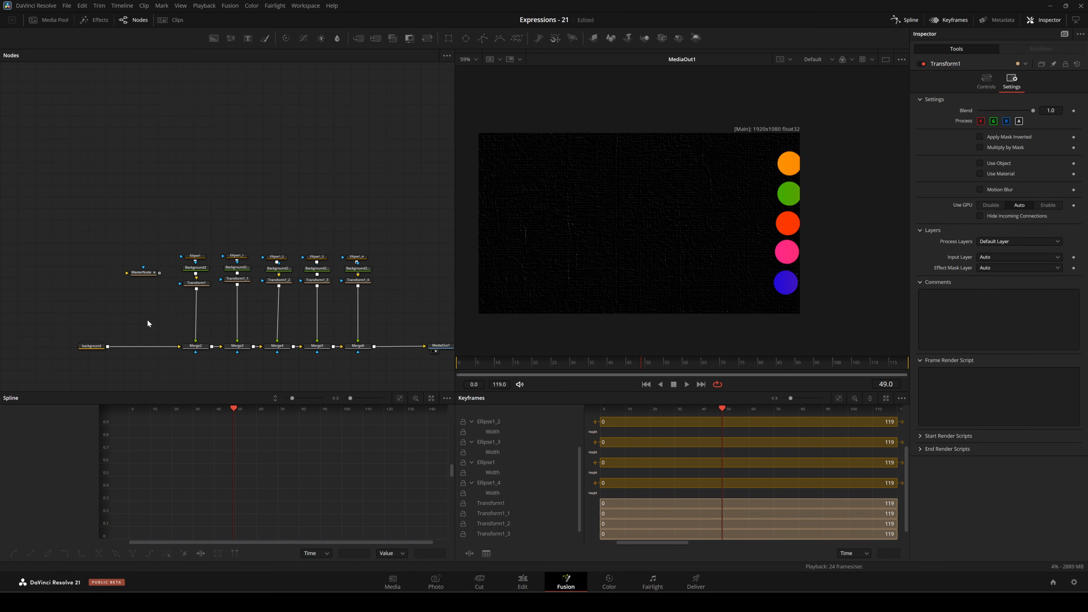
{"action": "left_click", "coordinate": [143, 272]}
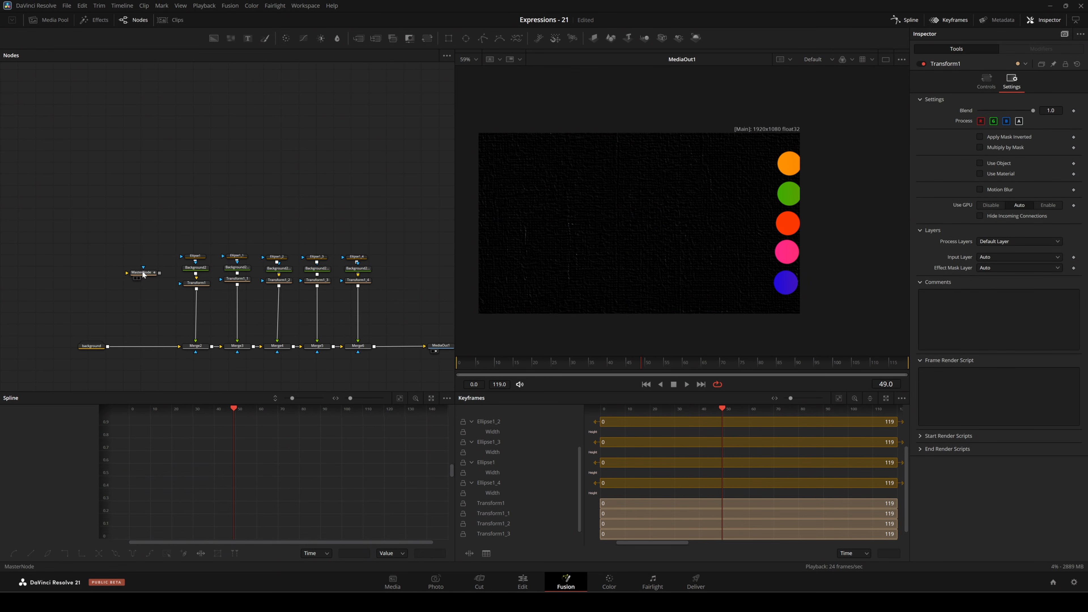
{"action": "left_click", "coordinate": [400, 398]}
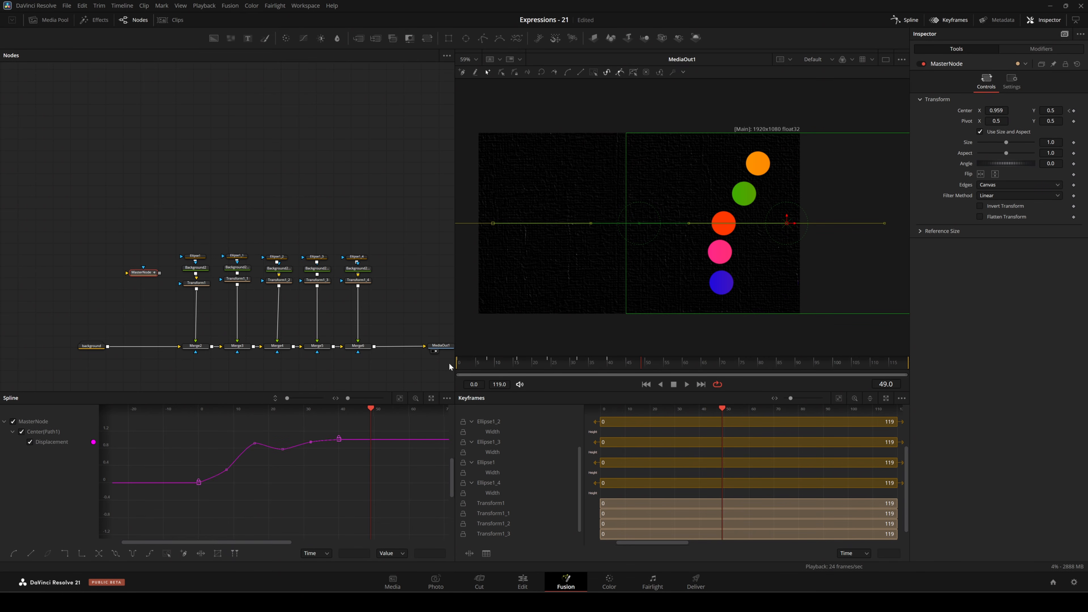
{"action": "key", "text": "space"}
{"action": "left_click", "coordinate": [324, 207]}
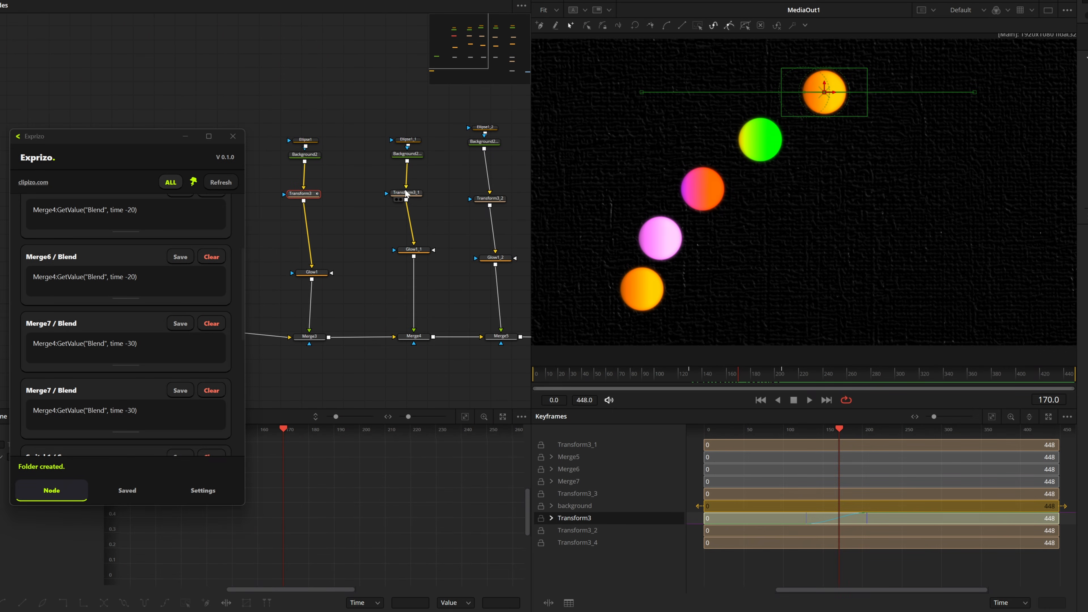
Load Transform3_1 in the Exprizo window and change its Center expression to Transform3:GetValue("Center",time-5).
{"action": "left_click", "coordinate": [406, 193]}
{"action": "left_click_drag", "start_coordinate": [157, 137], "coordinate": [375, 150]}
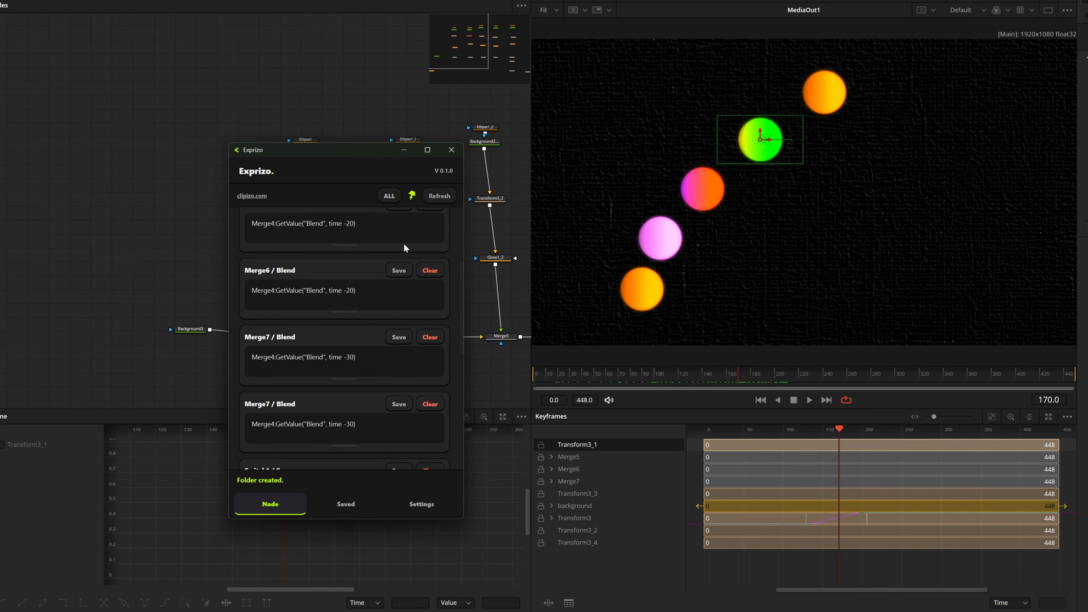
{"action": "scroll", "coordinate": [395, 246], "scroll_direction": "up", "scroll_amount": 3}
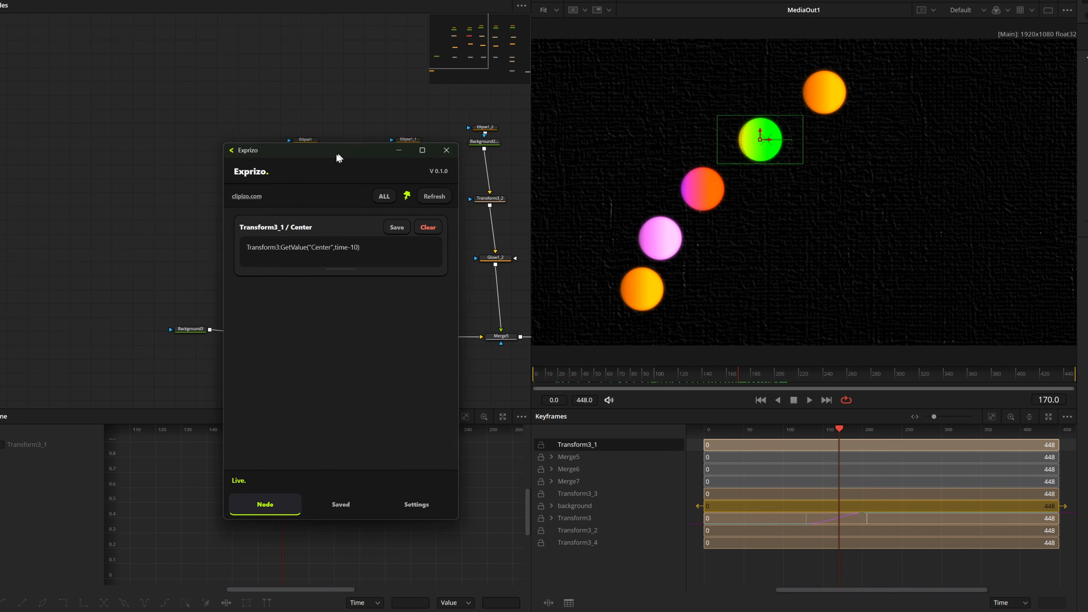
{"action": "left_click_drag", "start_coordinate": [337, 156], "coordinate": [932, 54]}
{"action": "left_click_drag", "start_coordinate": [939, 173], "coordinate": [932, 214]}
{"action": "mouse_move", "coordinate": [912, 61]}
{"action": "left_mouse_down"}
{"action": "mouse_move", "coordinate": [878, 68]}
{"action": "mouse_move", "coordinate": [939, 51]}
{"action": "mouse_move", "coordinate": [930, 53]}
{"action": "left_mouse_up"}
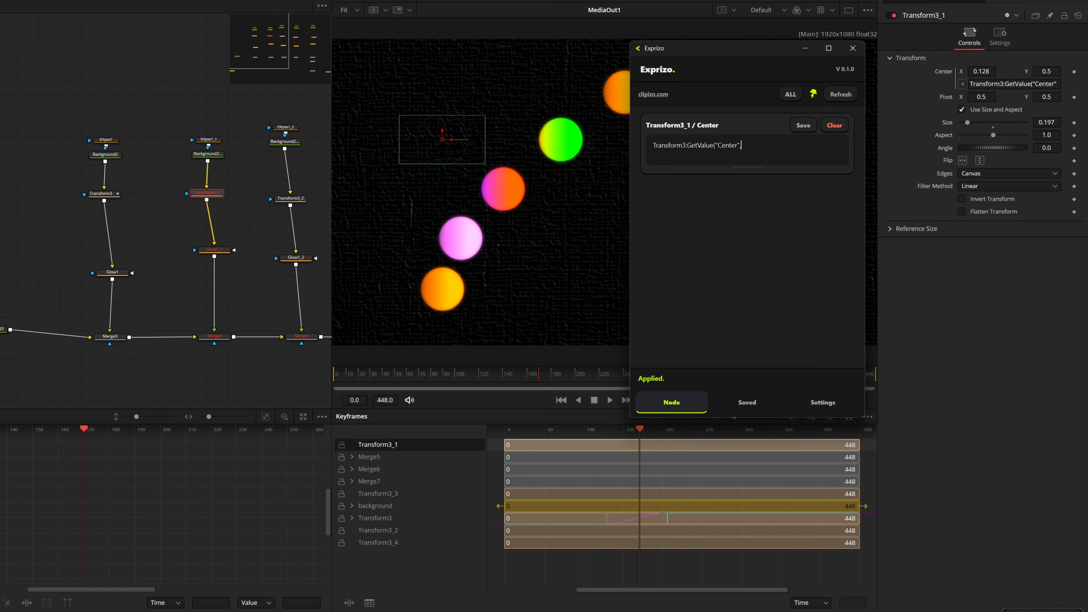
{"action": "type", "text": "me"}
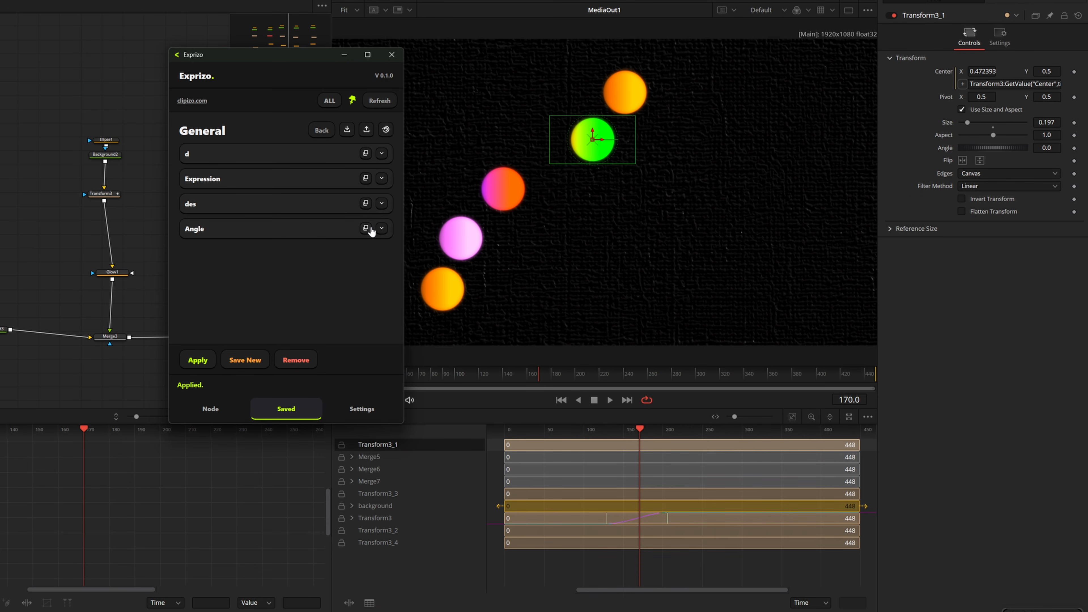
Preview the saved Angle expression in Exprizo's General folder, and start saving the Center expression as a new entry.
{"action": "left_click", "coordinate": [381, 228]}
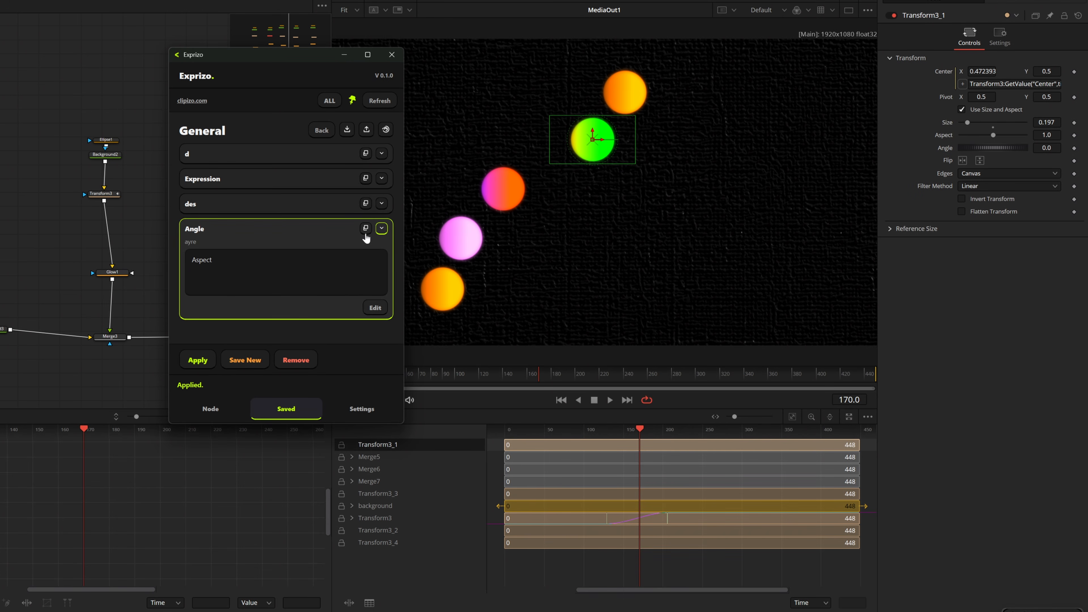
{"action": "left_click", "coordinate": [381, 229]}
{"action": "left_click", "coordinate": [245, 360]}
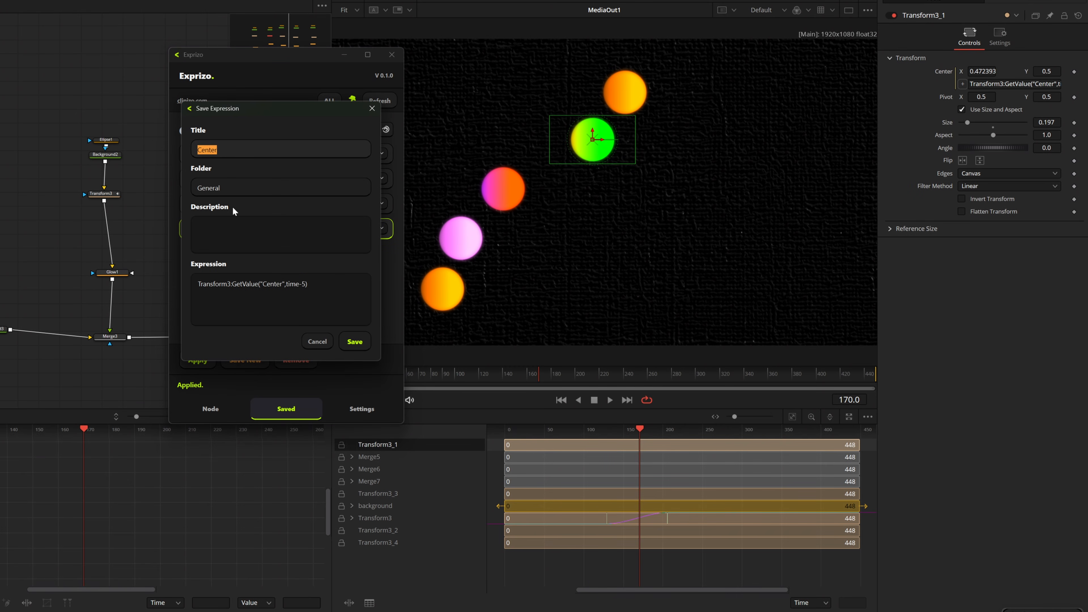
{"action": "left_click", "coordinate": [226, 150]}
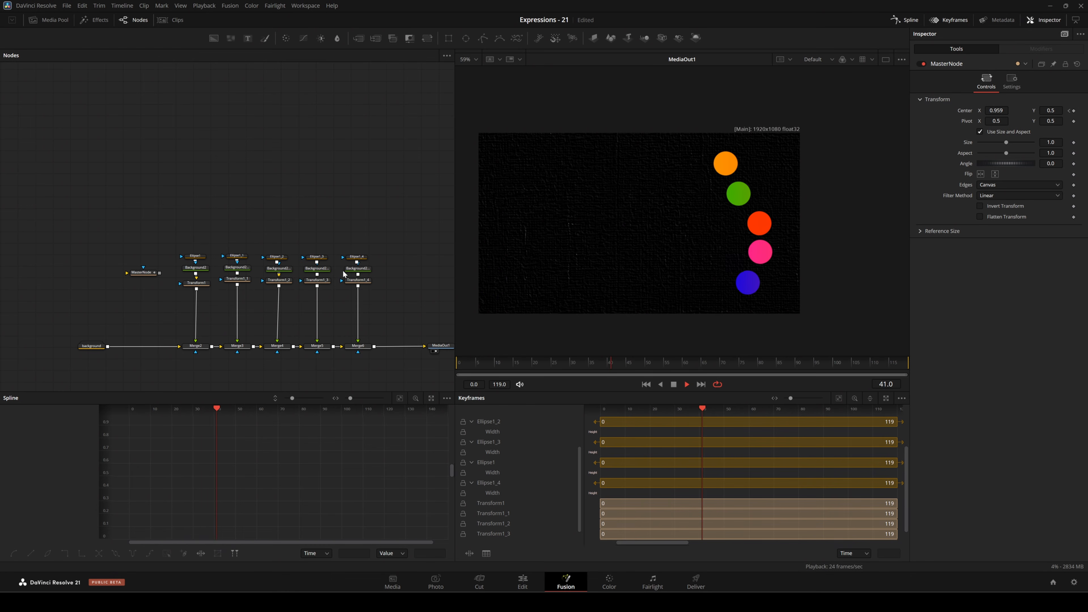
Stop the playback of the five circles' animation.
{"action": "key", "text": "space"}
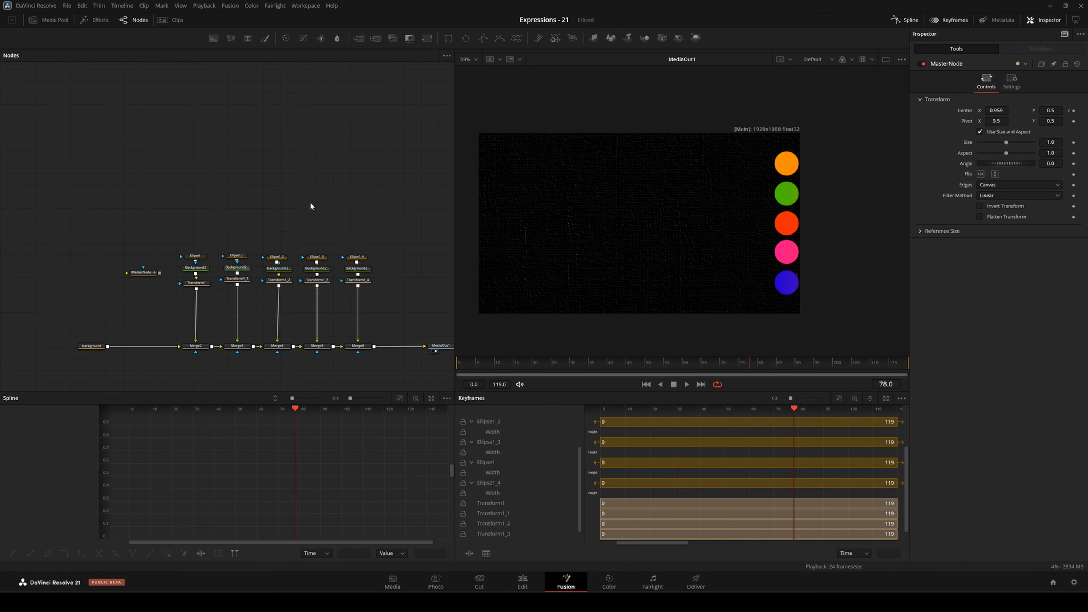